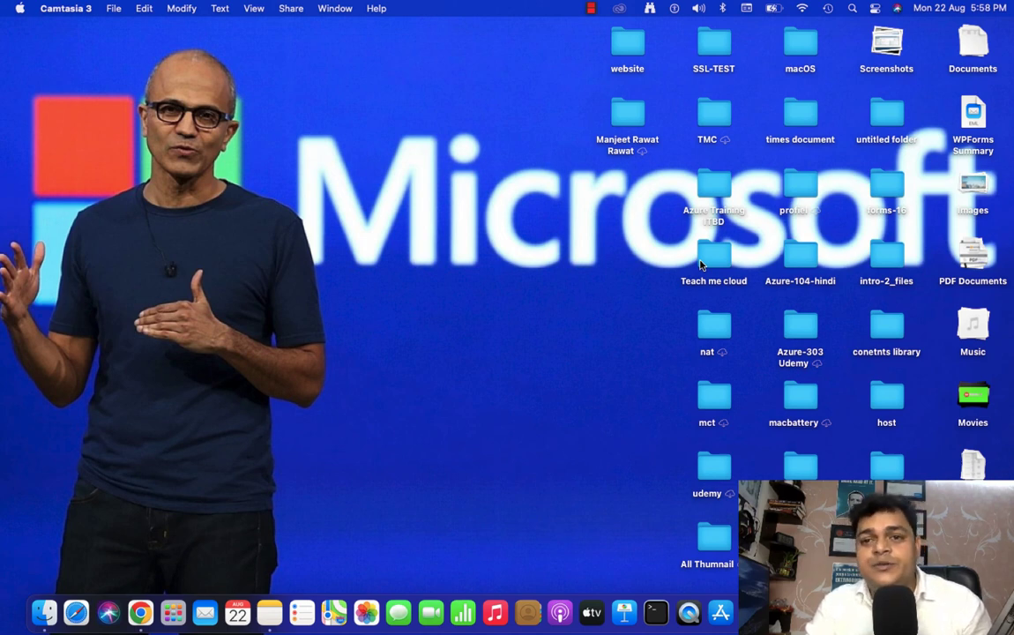
# Switch to the Windows-10 virtual machine's desktop and open Disk Management maximized to check its existing disks
pyautogui.hotkey('ctrl', 'Right')
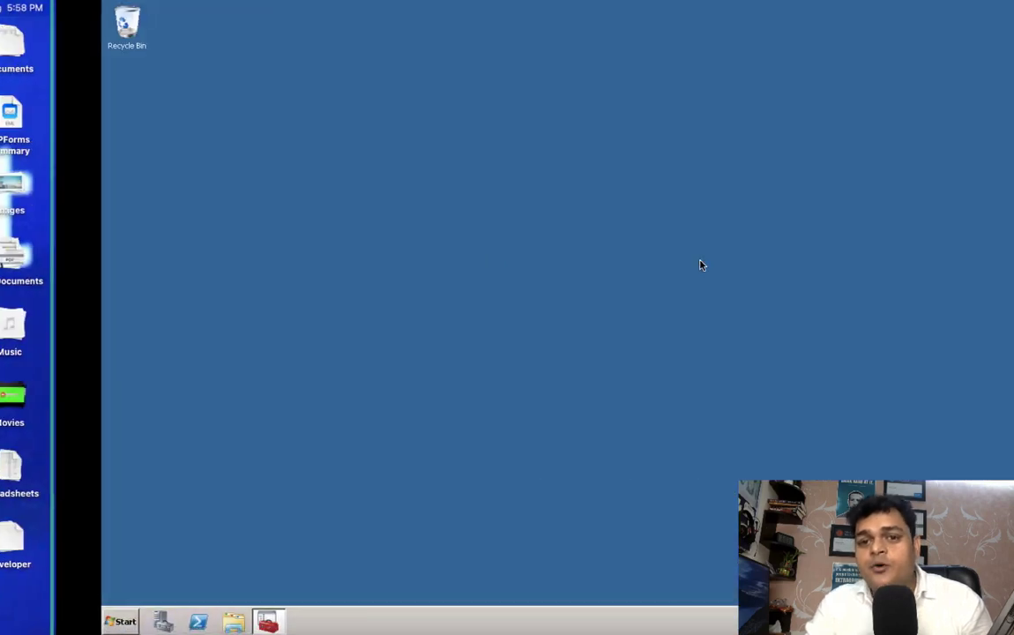
pyautogui.hotkey('ctrl', 'Left')
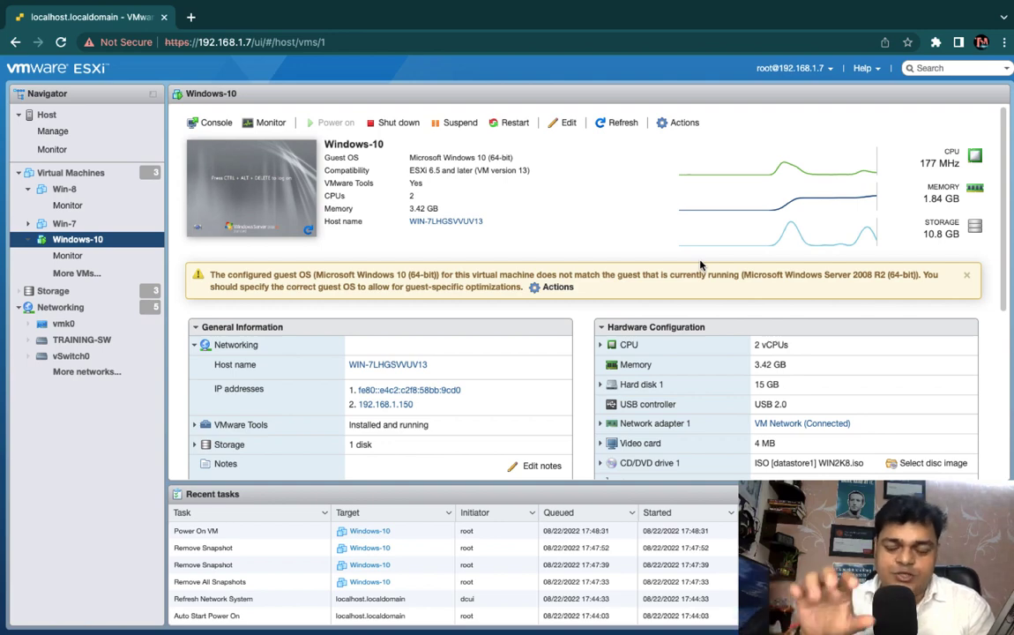
pyautogui.click(249, 199)
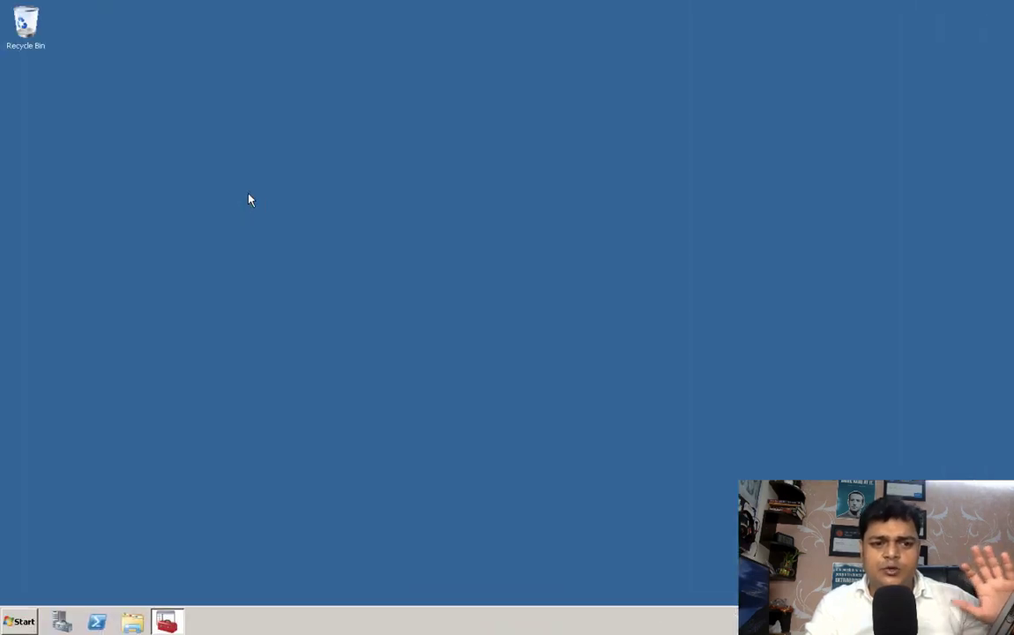
pyautogui.rightClick(386, 269)
pyautogui.click(422, 296)
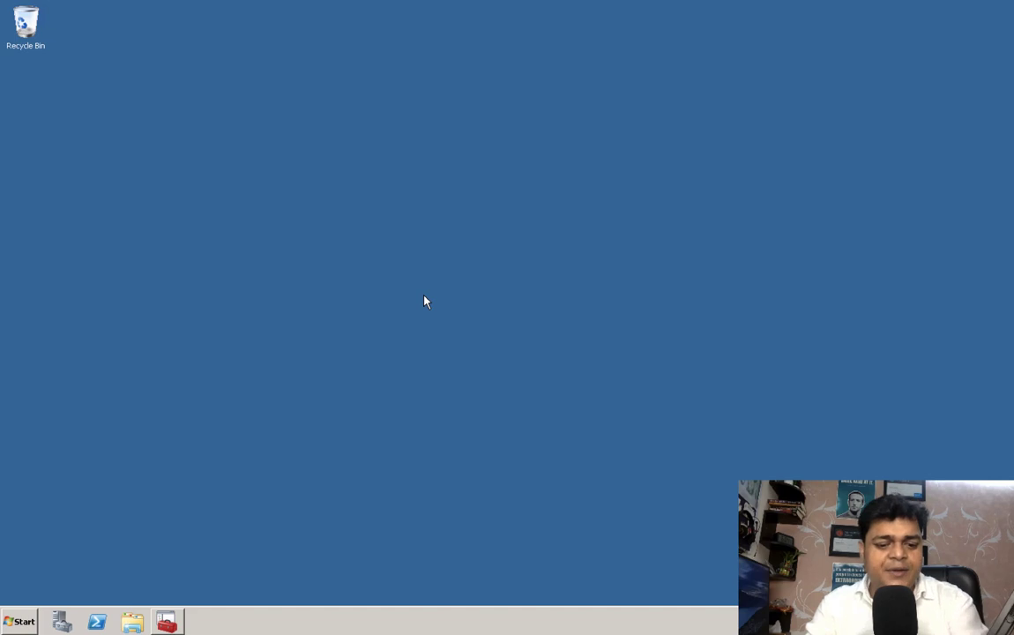
pyautogui.press('super+r')
pyautogui.press('Return')
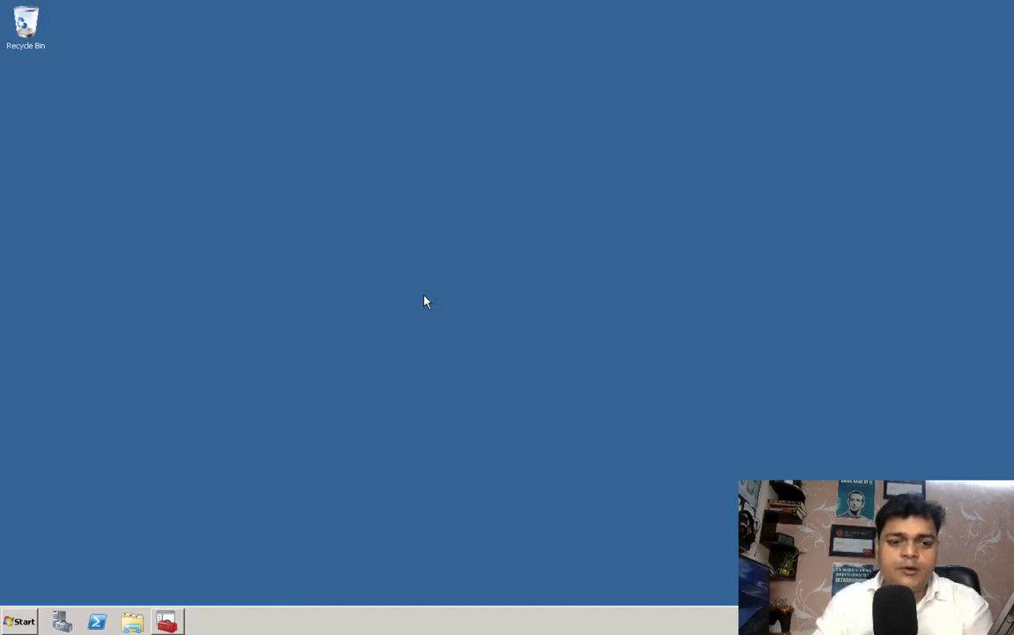
pyautogui.click(430, 9)
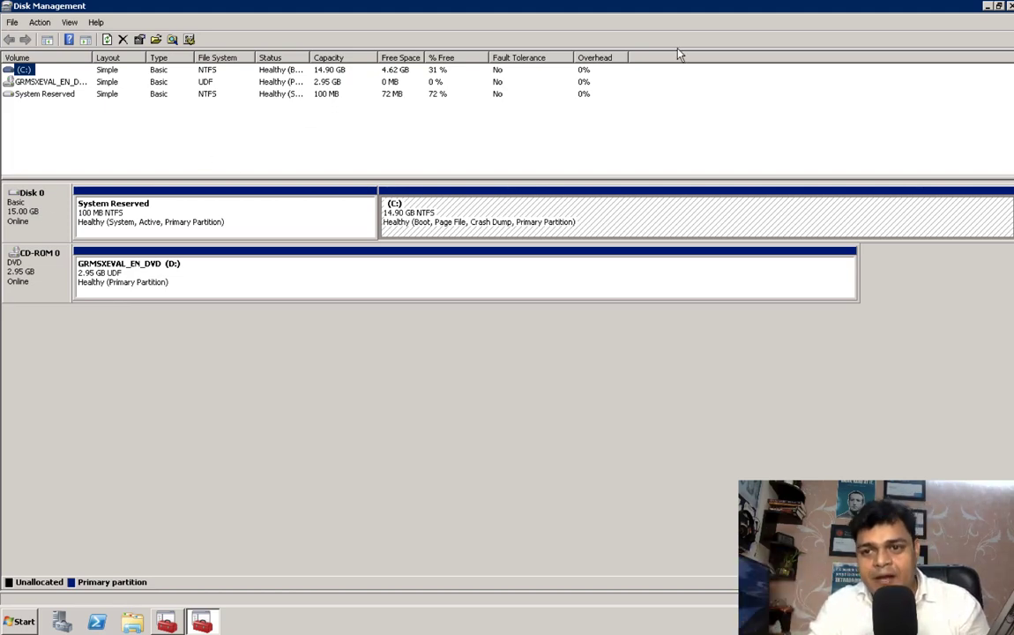
pyautogui.click(987, 7)
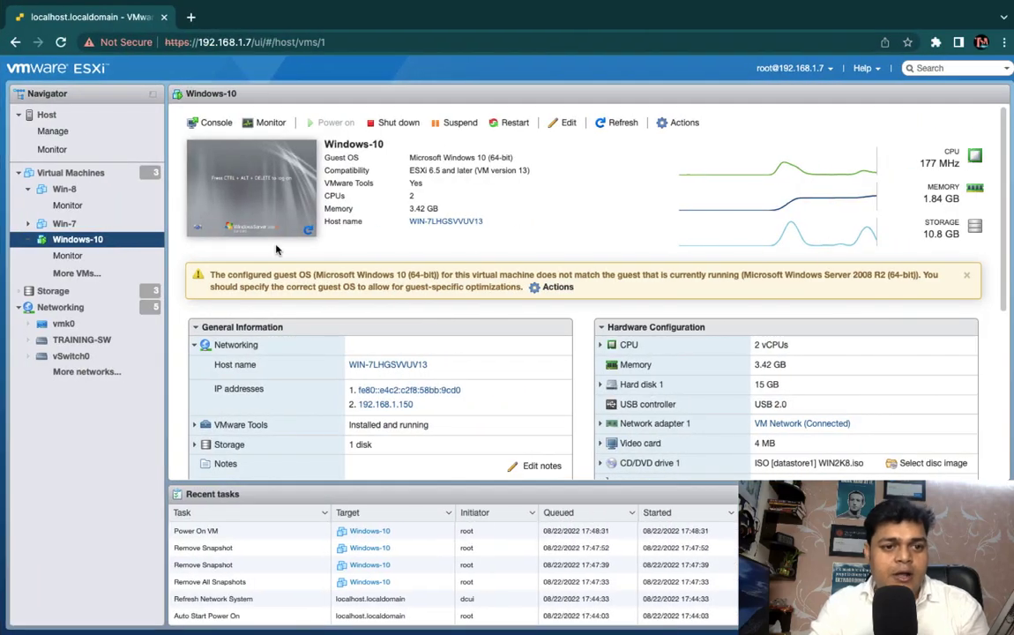
# View the datastores available on the ESXi host, and bring Disk Management back up in the virtual machine
pyautogui.click(54, 291)
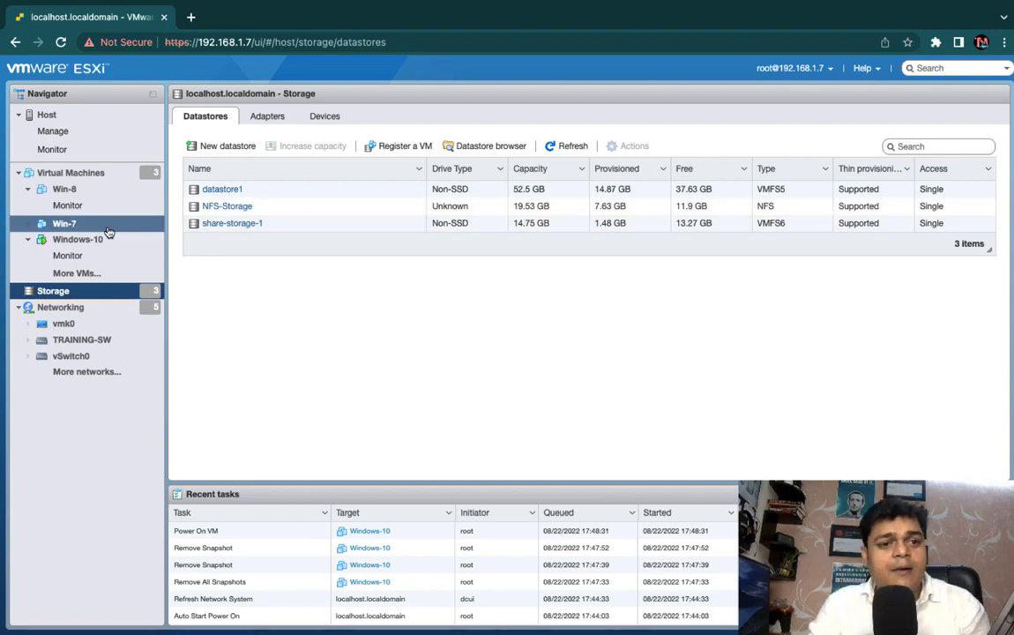
pyautogui.hotkey('ctrl', 'Left')
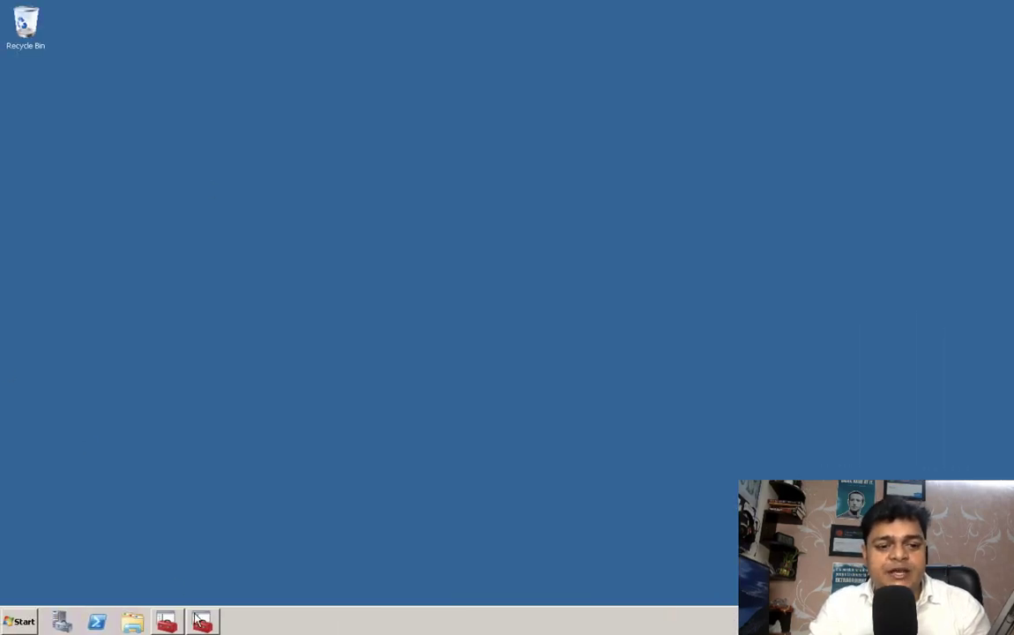
pyautogui.click(201, 623)
pyautogui.hotkey('ctrl', 'Right')
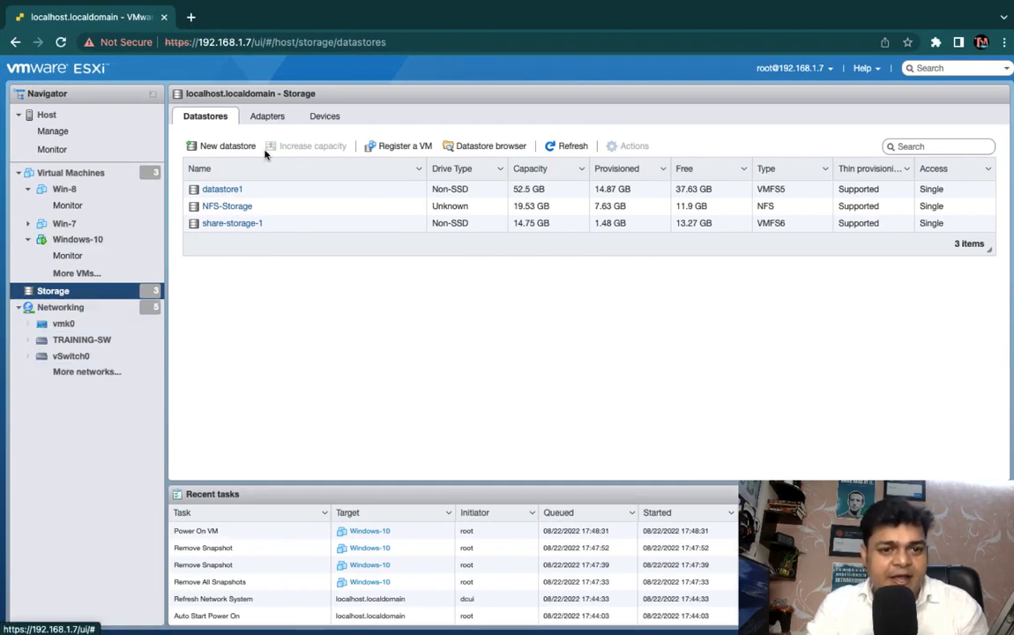
# Edit the Windows-10 virtual machine's settings to add a new standard hard disk with a size of 5 GB
pyautogui.click(79, 239)
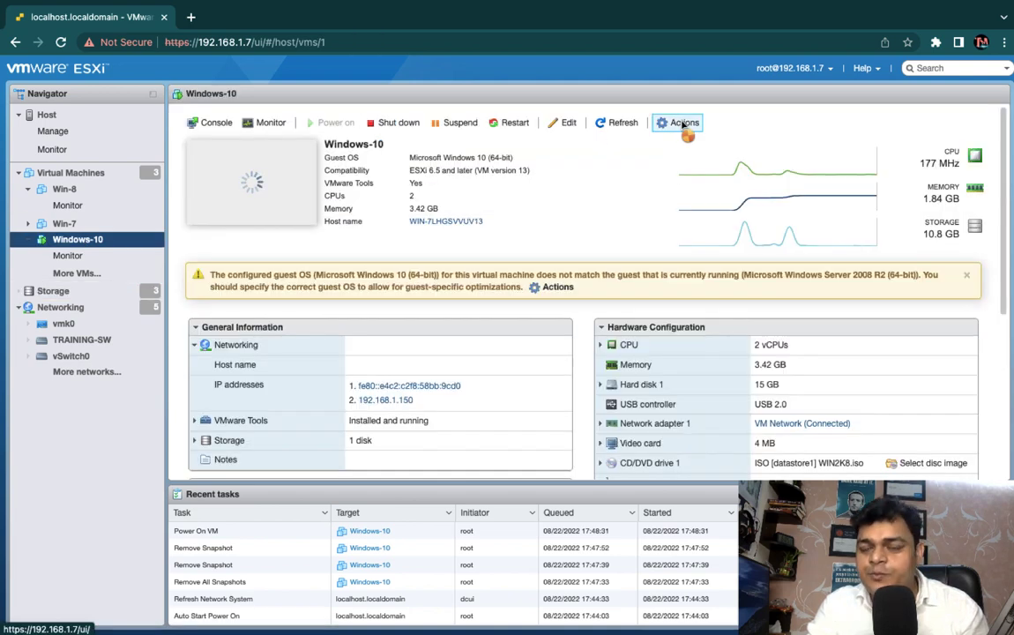
pyautogui.click(685, 125)
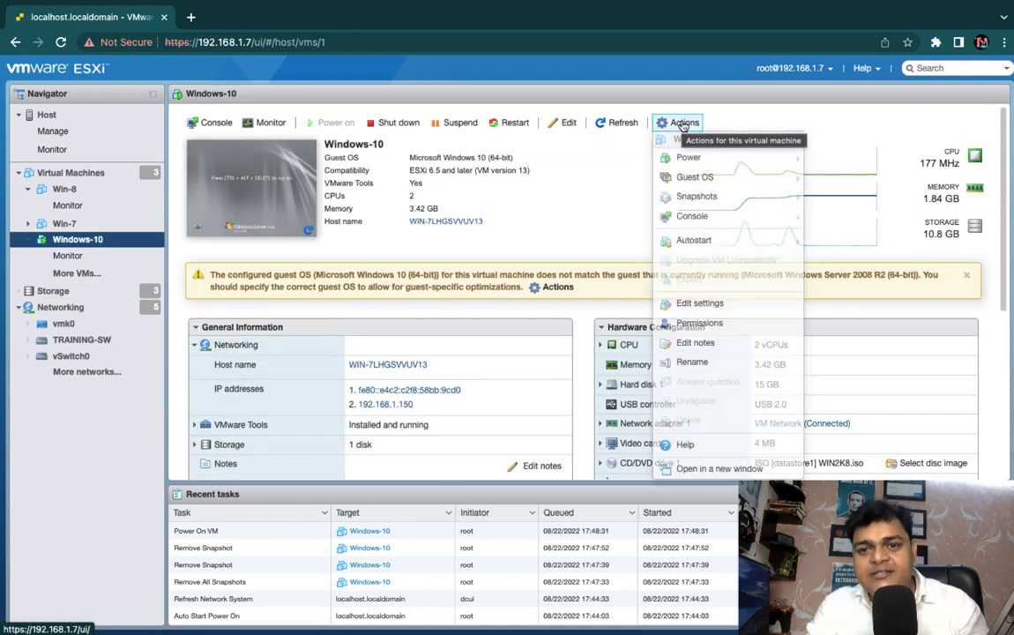
pyautogui.click(692, 304)
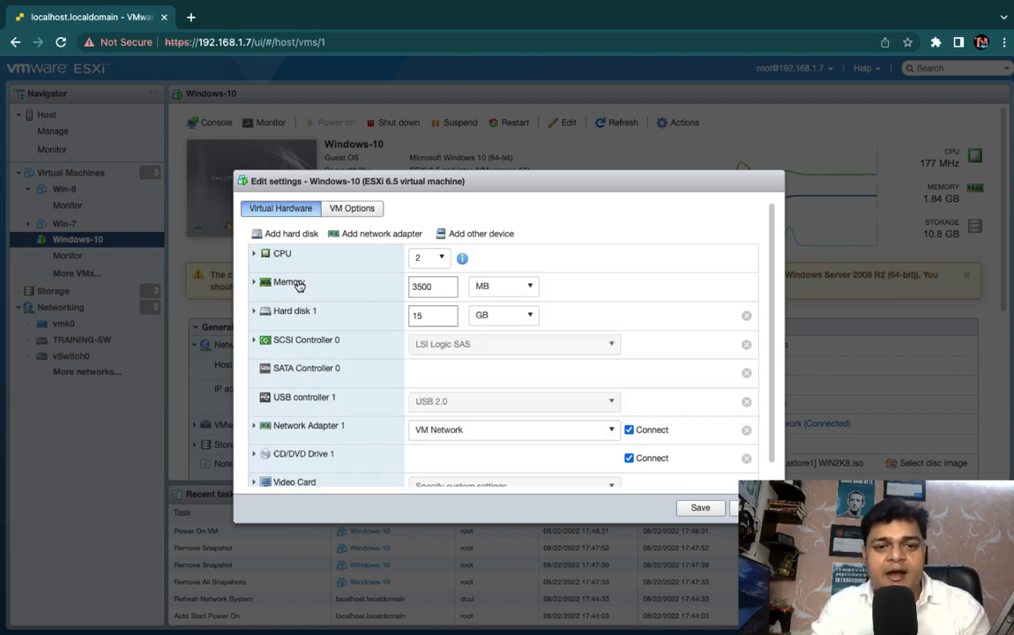
pyautogui.click(291, 232)
pyautogui.click(307, 255)
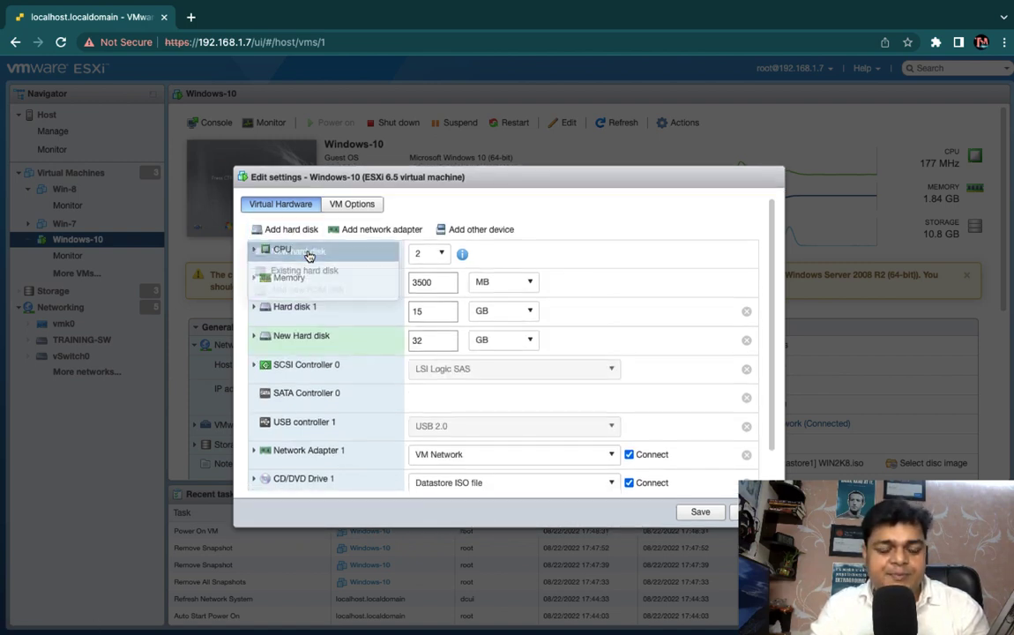
pyautogui.doubleClick(432, 339)
pyautogui.write('5')
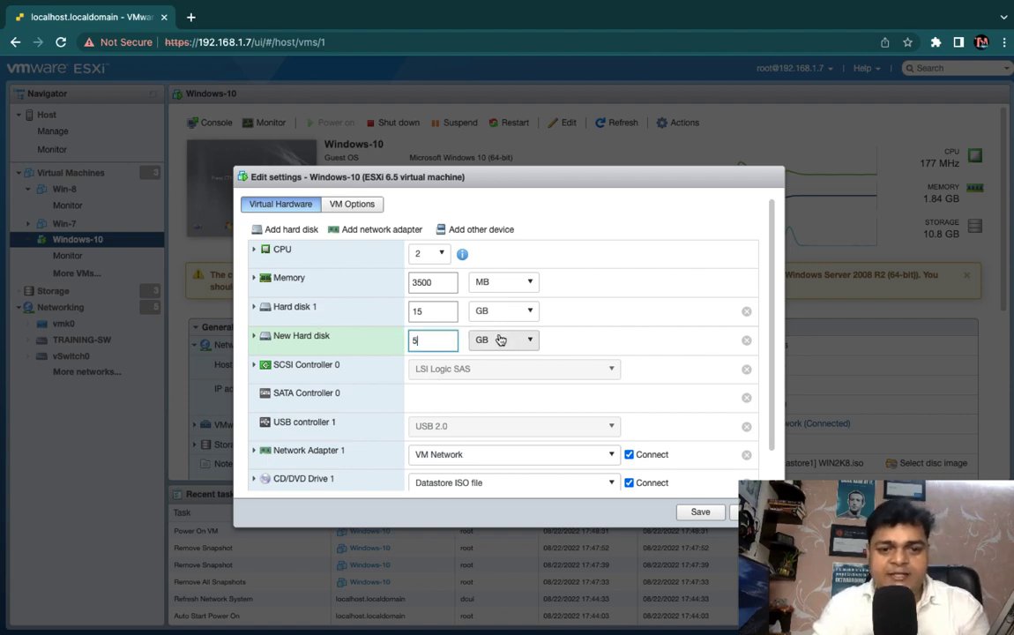
# Make the new hard disk thin provisioned, store it on share-storage-1, and save the virtual machine settings
pyautogui.click(252, 338)
pyautogui.click(254, 341)
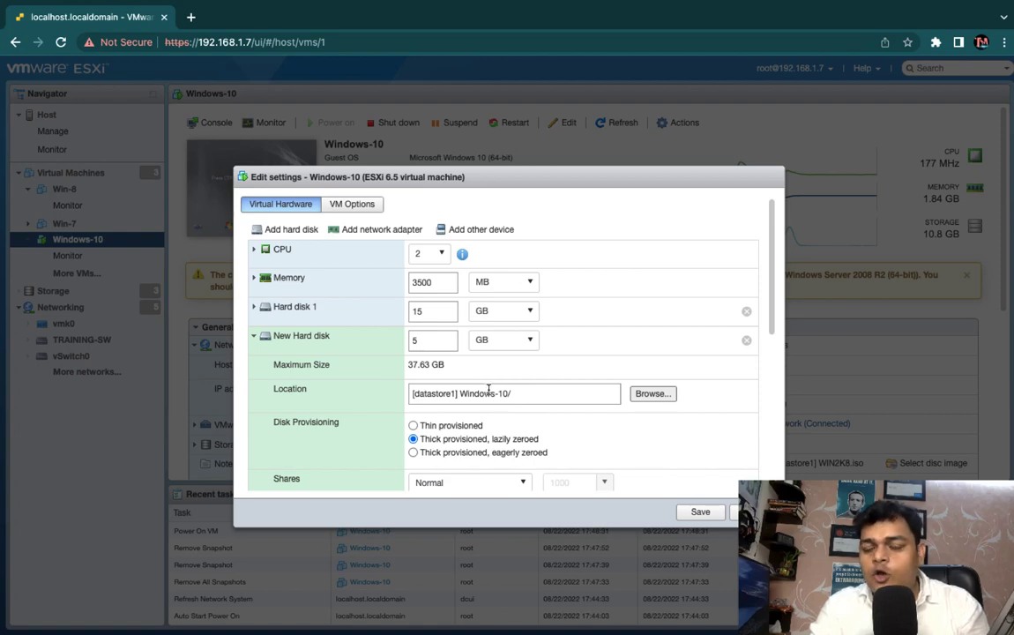
pyautogui.click(430, 427)
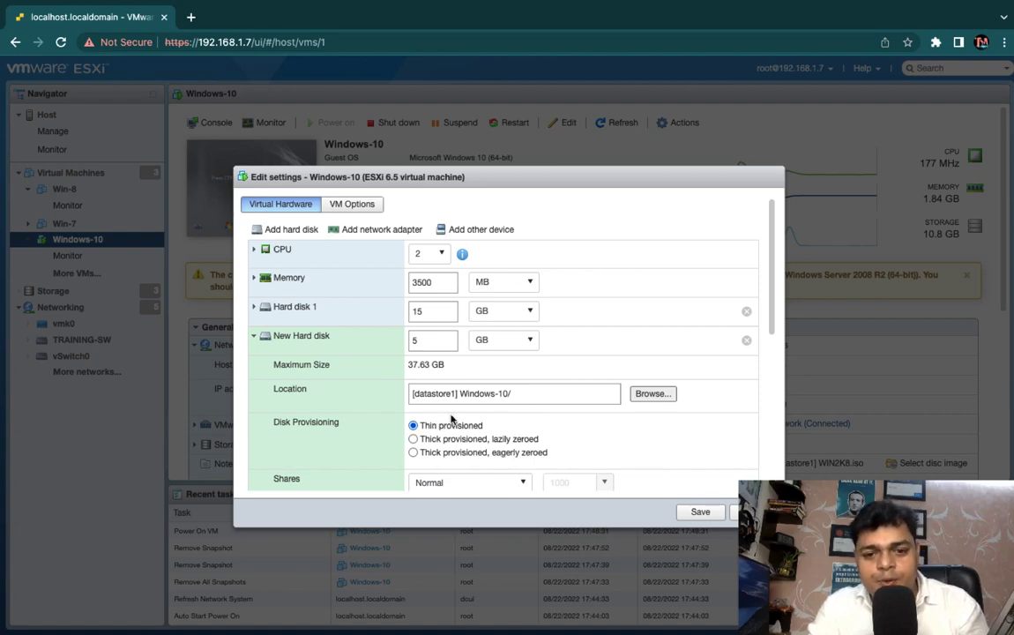
pyautogui.click(662, 393)
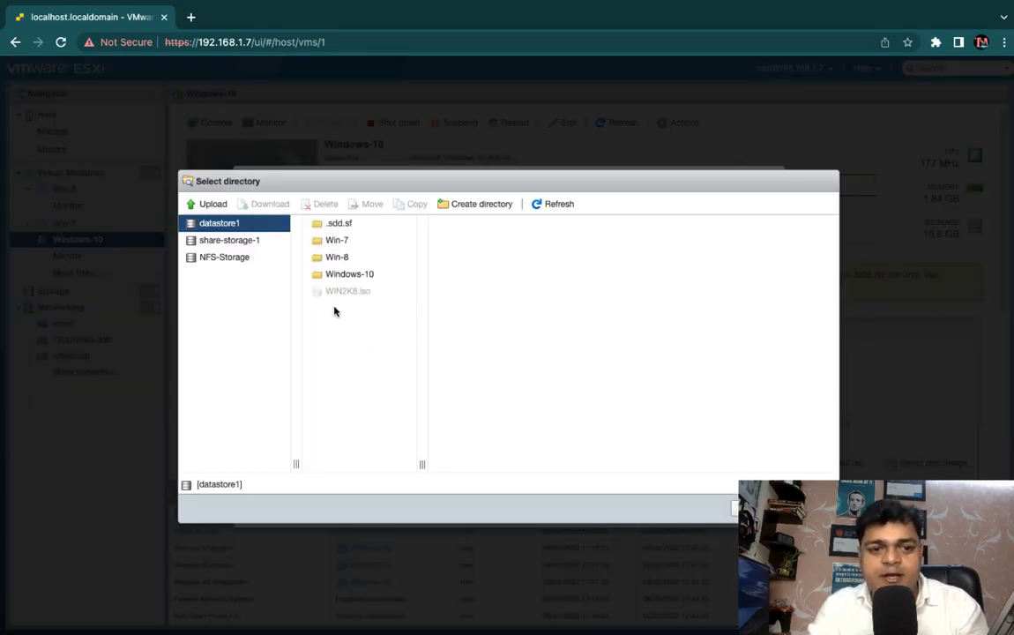
pyautogui.click(233, 244)
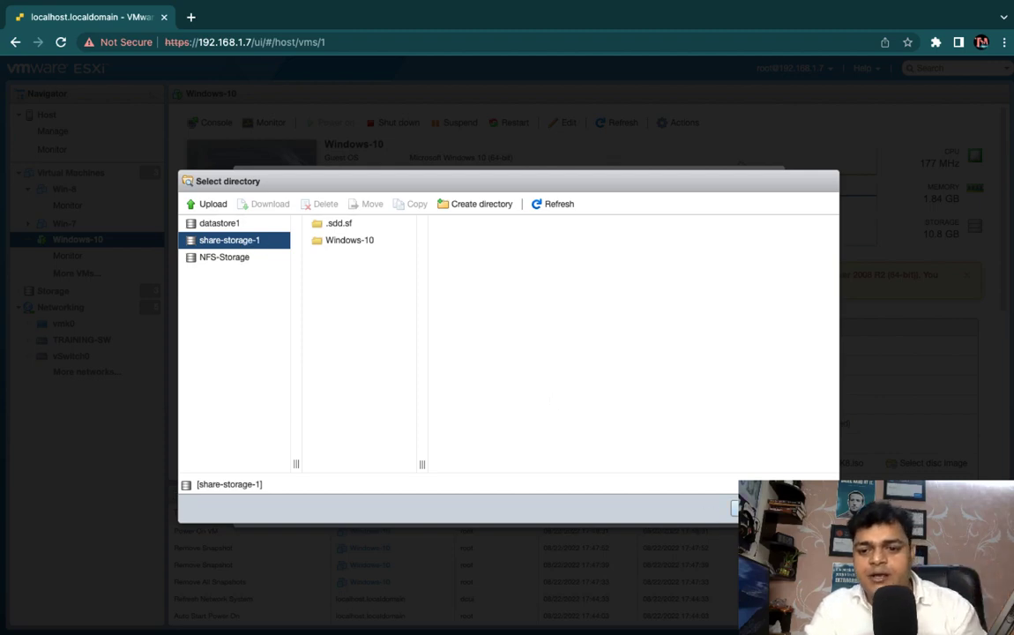
pyautogui.click(731, 508)
pyautogui.click(700, 513)
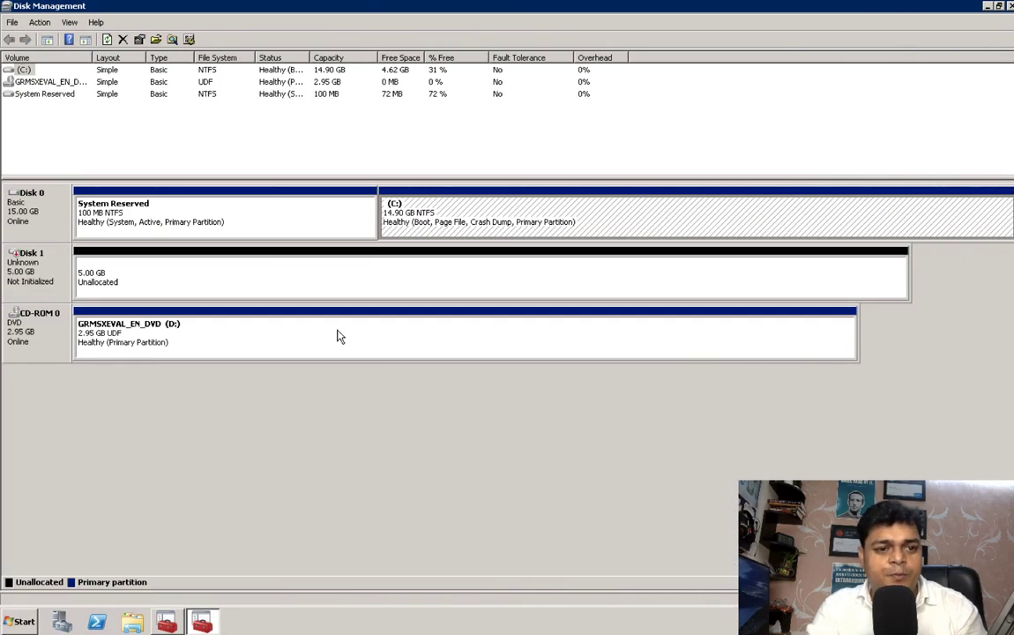
# Initialize Disk 1 in the virtual machine's Disk Management with the MBR partition style
pyautogui.rightClick(27, 272)
pyautogui.click(57, 279)
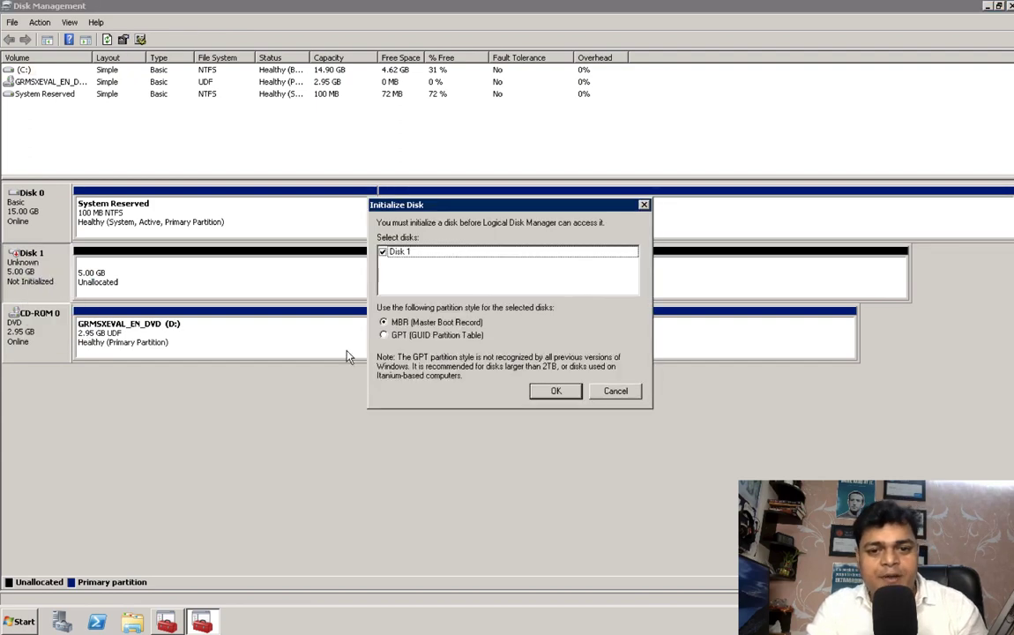
pyautogui.click(556, 391)
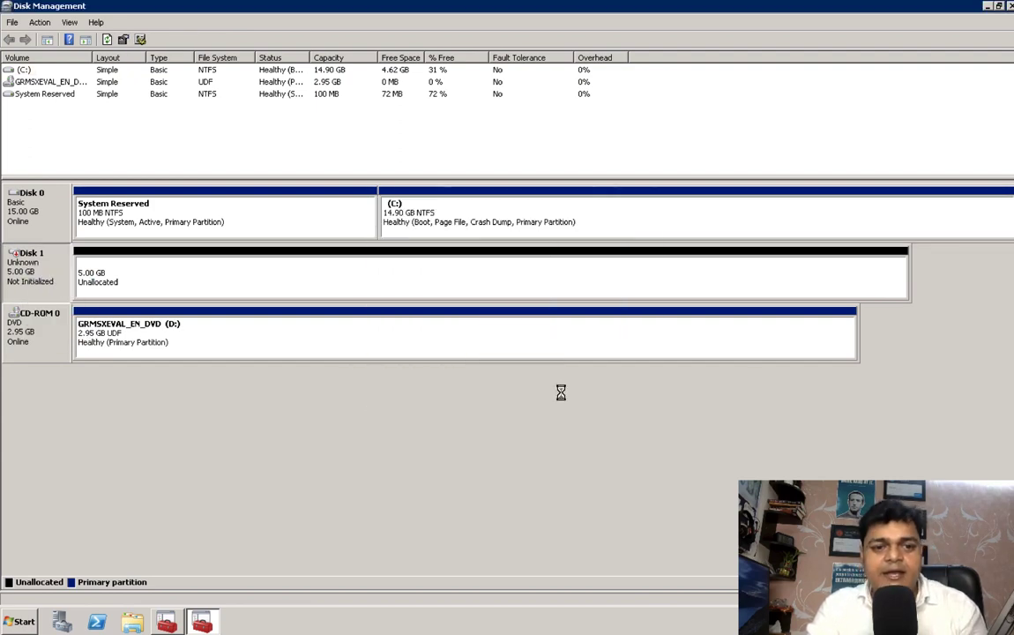
# Create a 5117 MB NTFS simple volume on Disk 1 with drive letter E and the label New Volume
pyautogui.rightClick(145, 274)
pyautogui.click(157, 282)
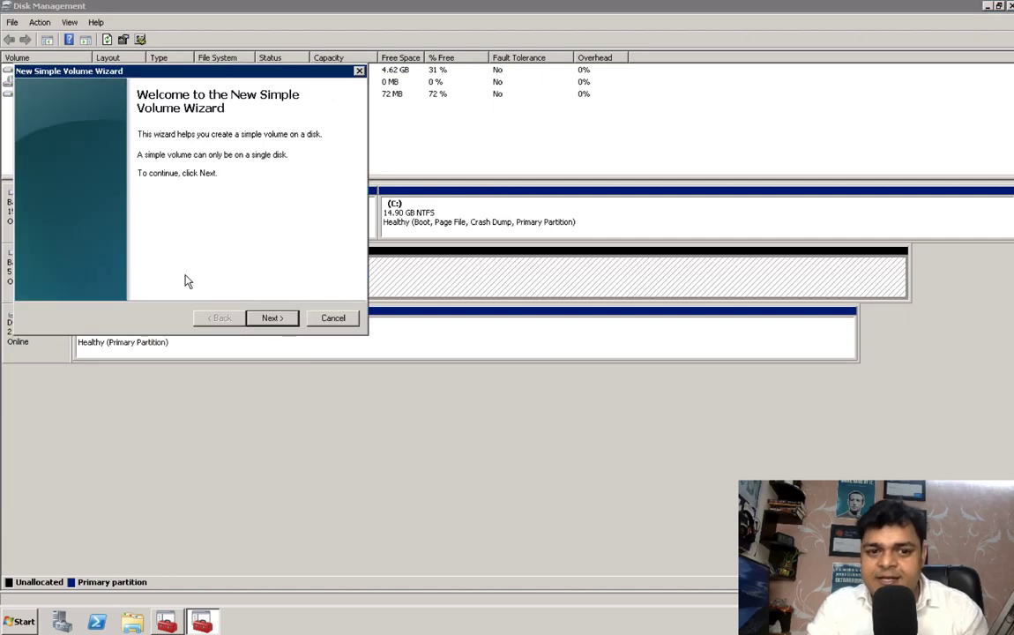
pyautogui.click(282, 323)
pyautogui.click(281, 322)
pyautogui.click(281, 323)
pyautogui.click(281, 322)
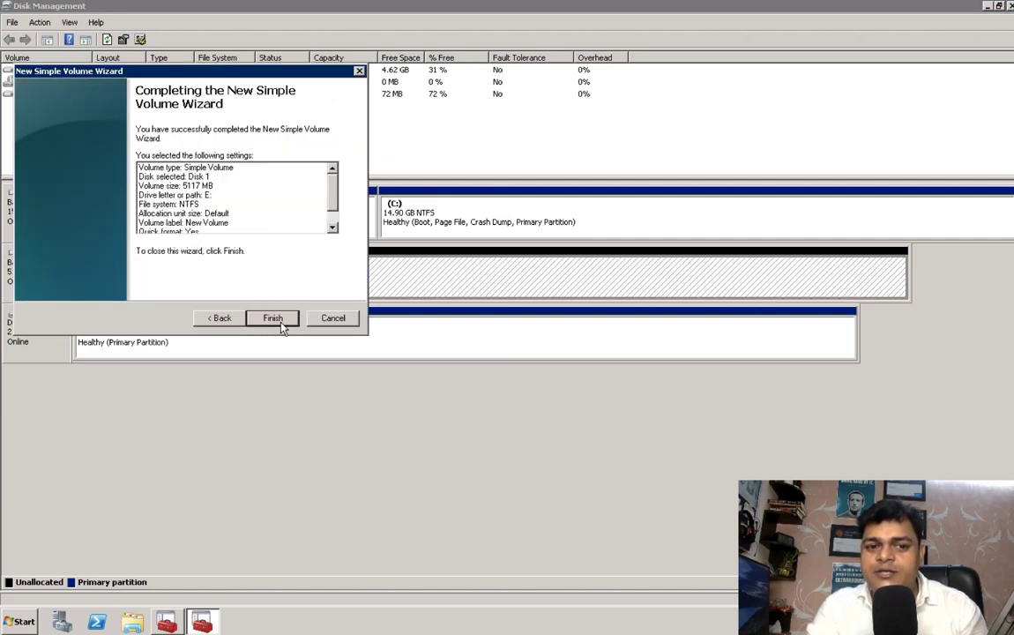
pyautogui.click(273, 320)
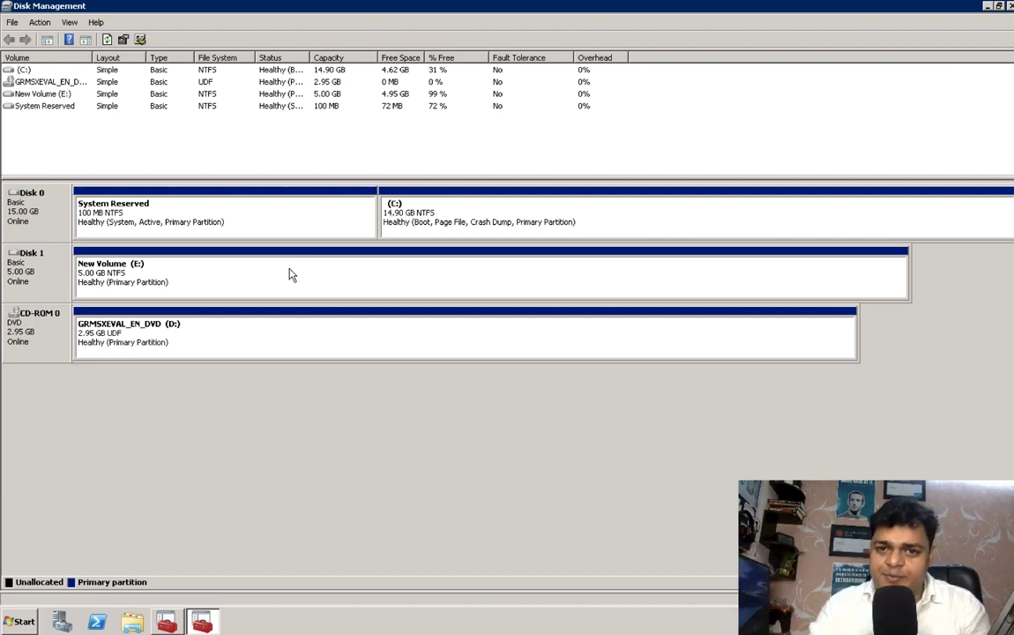
# Open the New Volume (E:) drive and create a folder named data in it
pyautogui.rightClick(115, 274)
pyautogui.click(131, 274)
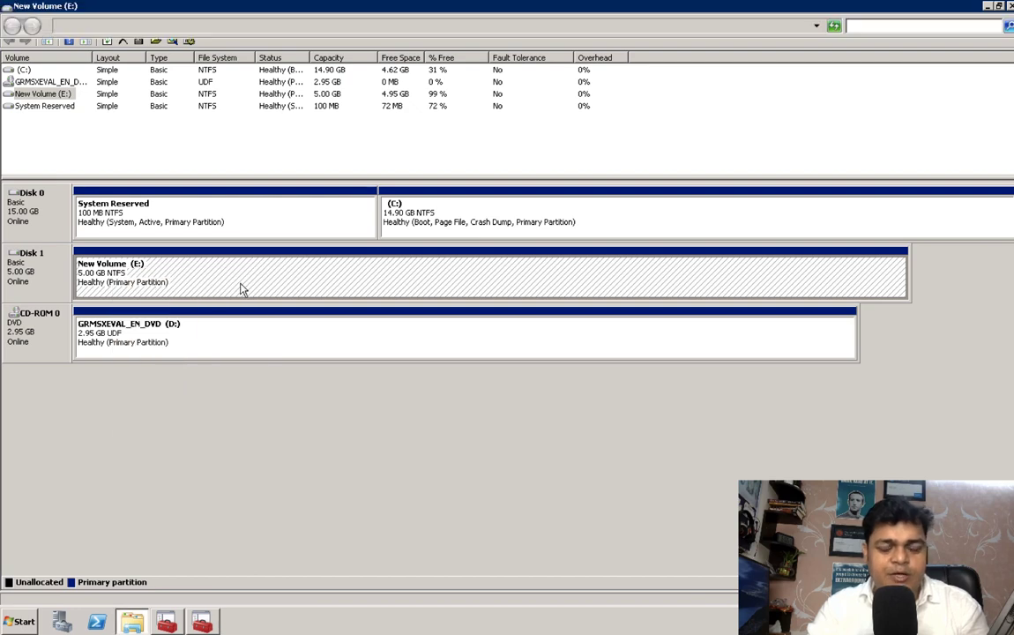
pyautogui.click(224, 48)
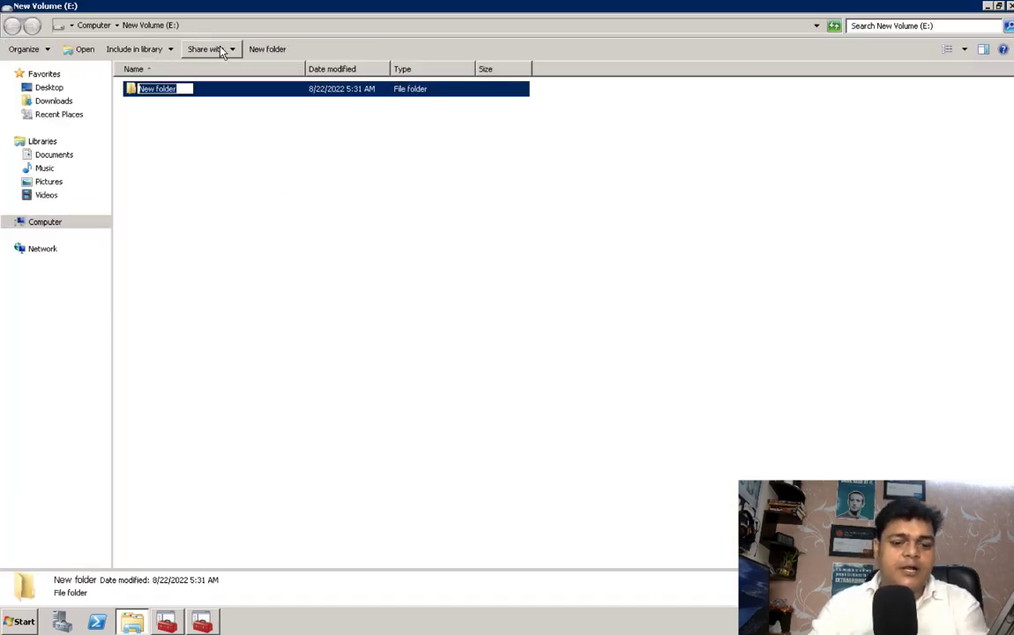
pyautogui.write('data')
pyautogui.click(172, 142)
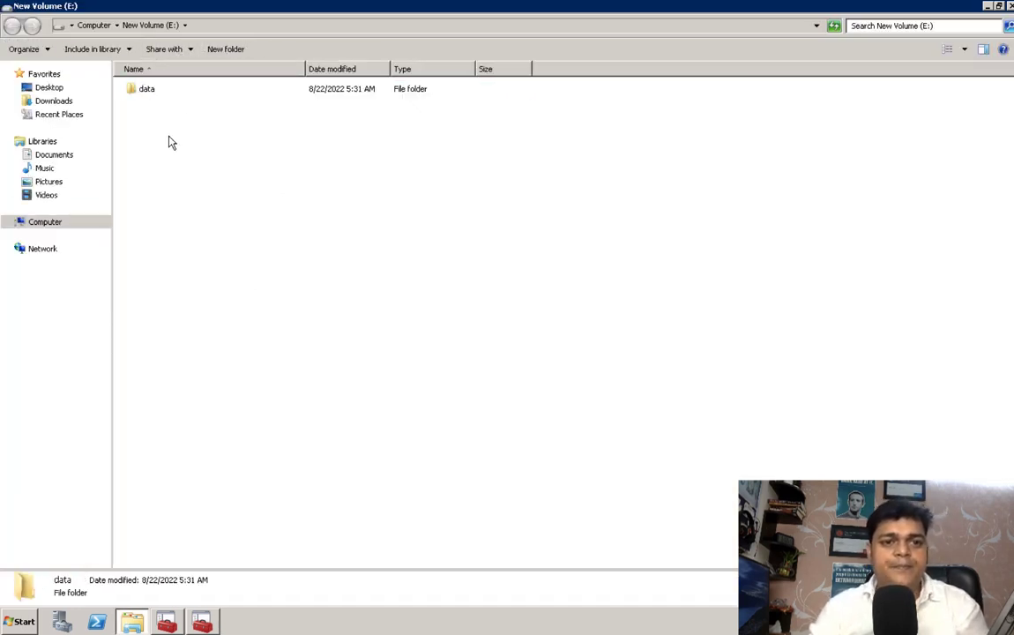
# Create a text document with the default name inside the data folder
pyautogui.doubleClick(150, 92)
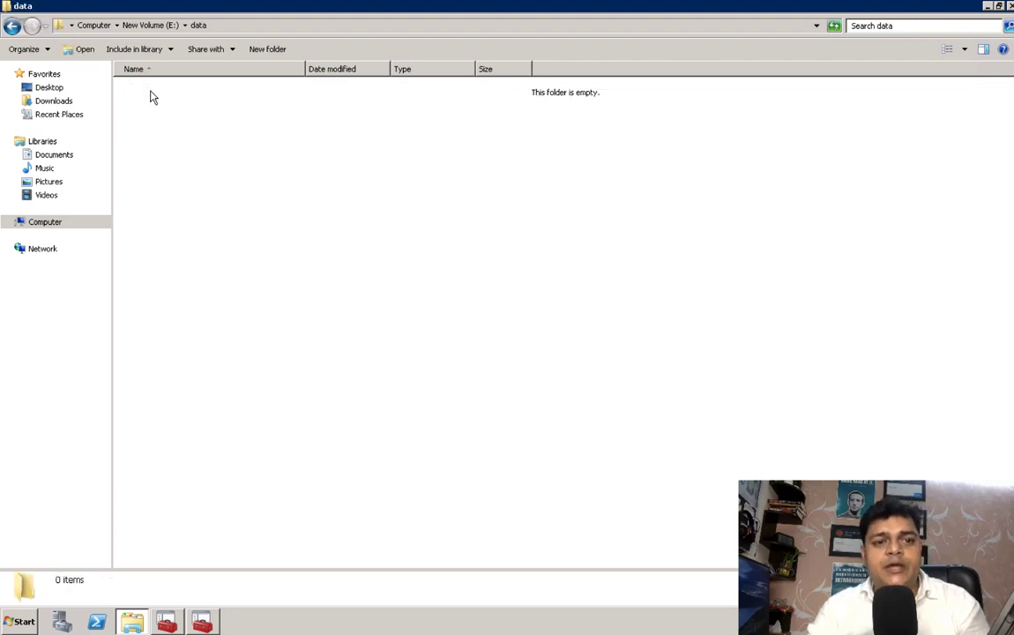
pyautogui.rightClick(314, 204)
pyautogui.moveTo(395, 341)
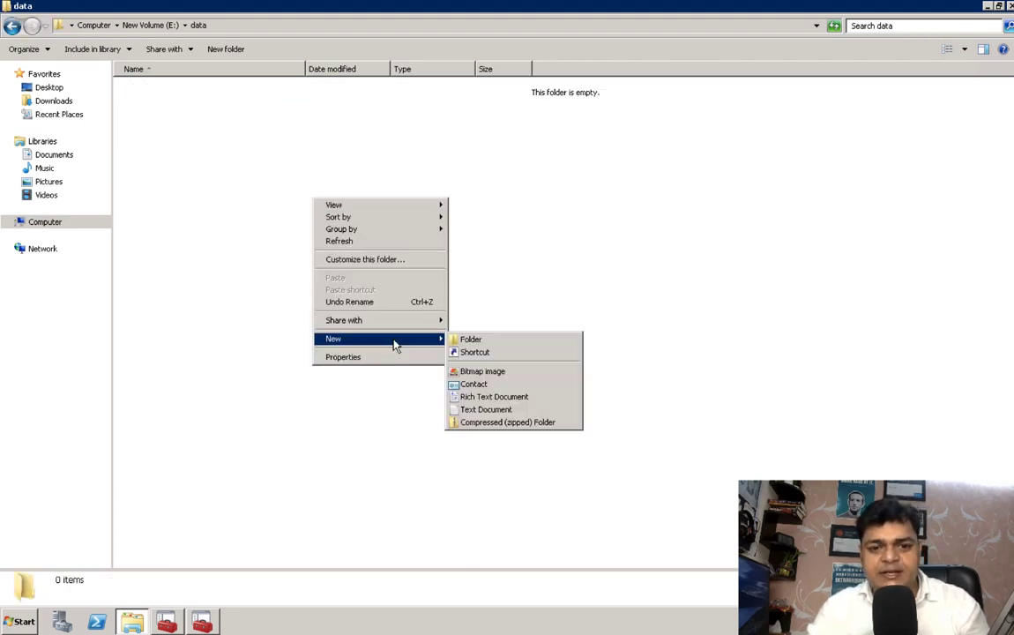
pyautogui.click(485, 409)
pyautogui.click(145, 106)
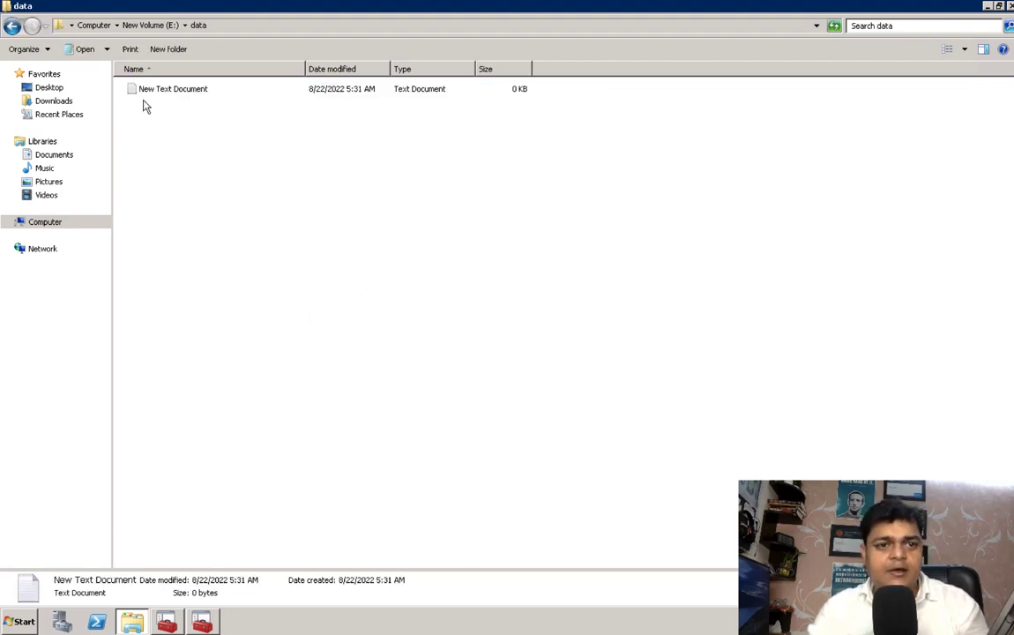
# Write "this is test file" in New Text Document, and close it with the changes saved
pyautogui.doubleClick(136, 92)
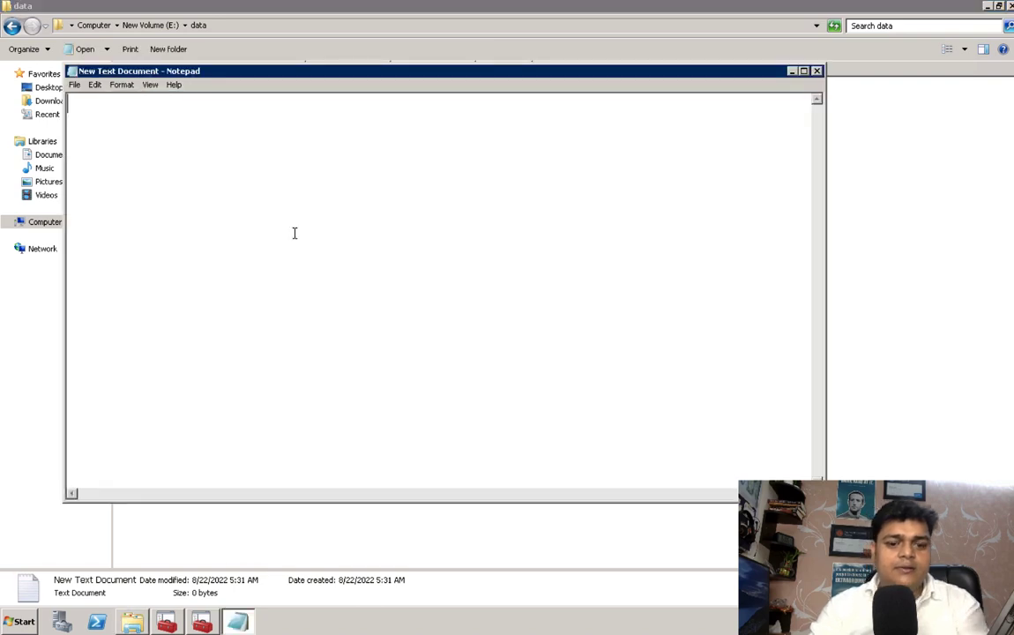
pyautogui.write('this is t')
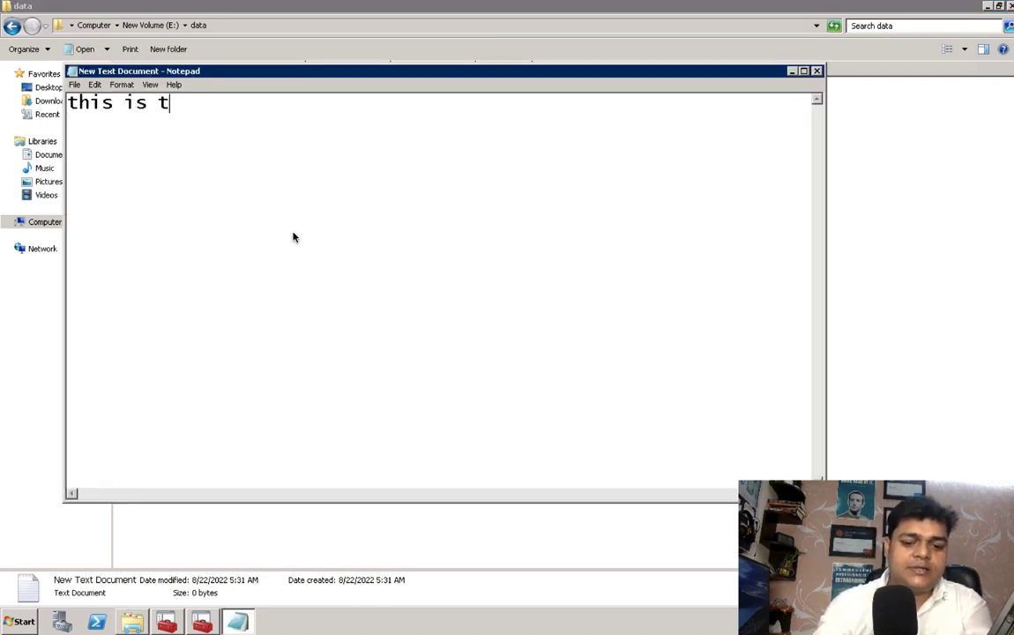
pyautogui.write('est file')
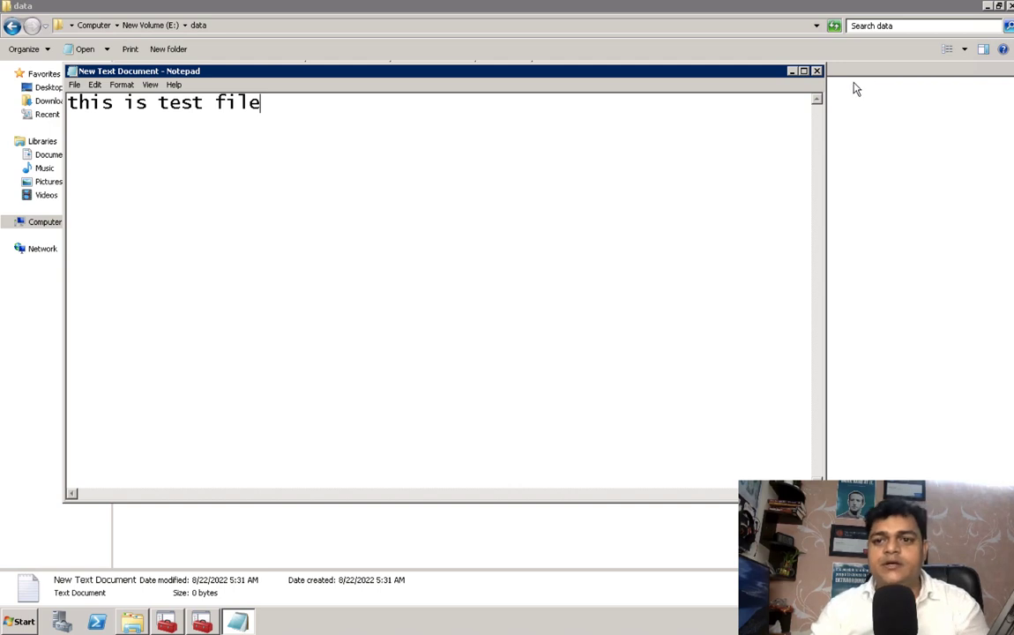
pyautogui.click(817, 70)
pyautogui.click(487, 323)
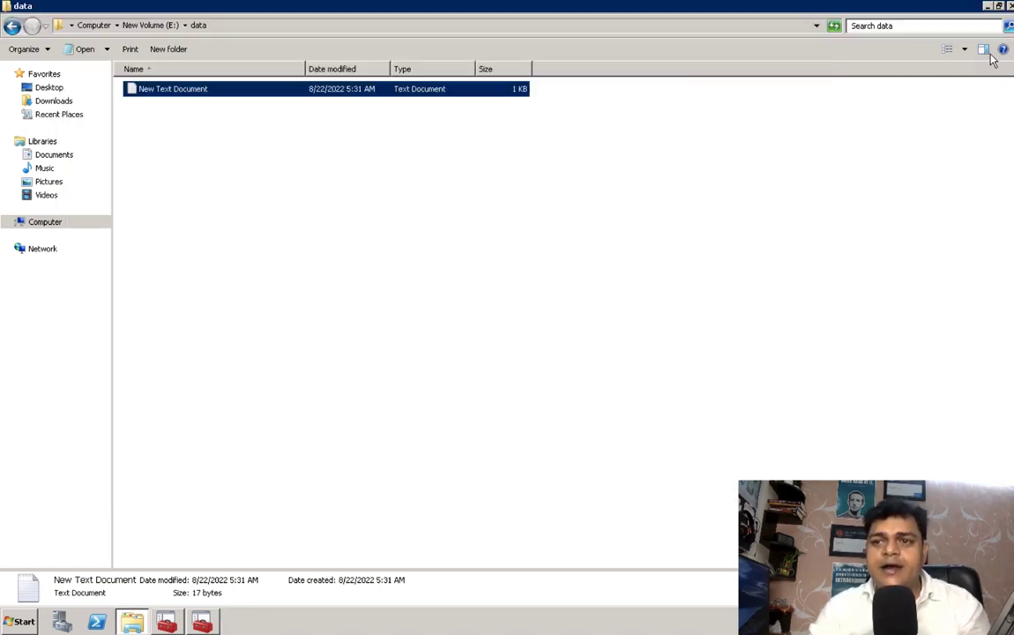
# Switch to the VMware ESXi web client and increase Hard disk 2 of the Windows-10 virtual machine to 7 GB
pyautogui.hotkey('alt', 'Tab')
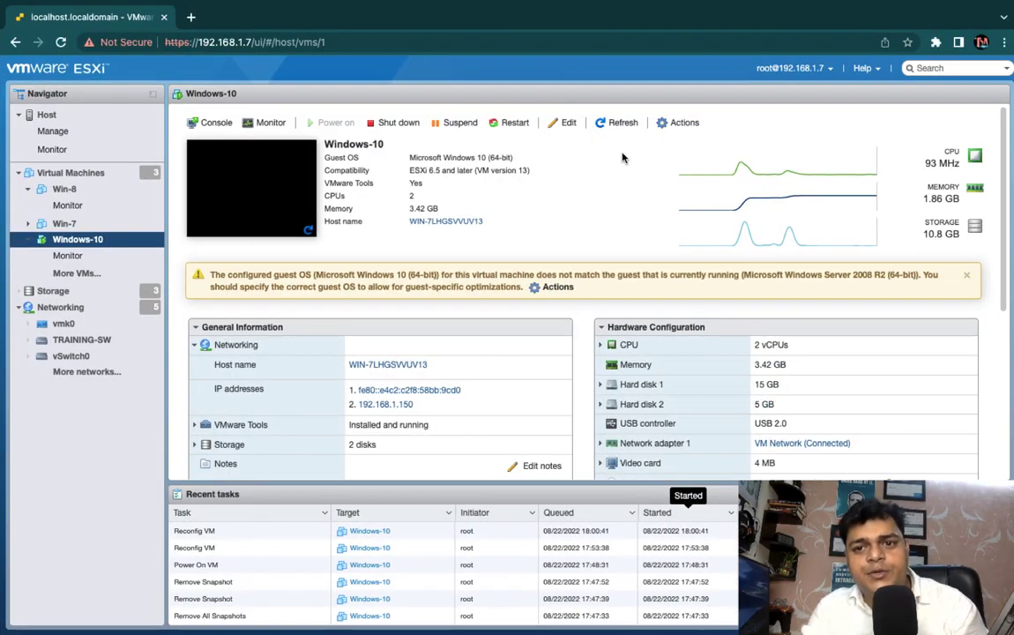
pyautogui.click(688, 125)
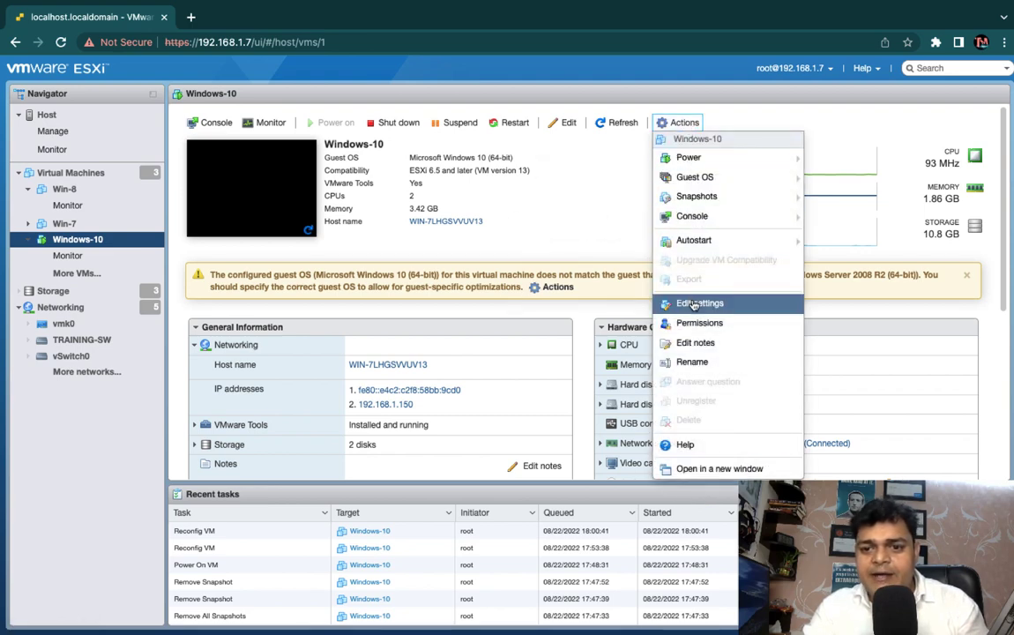
pyautogui.click(685, 303)
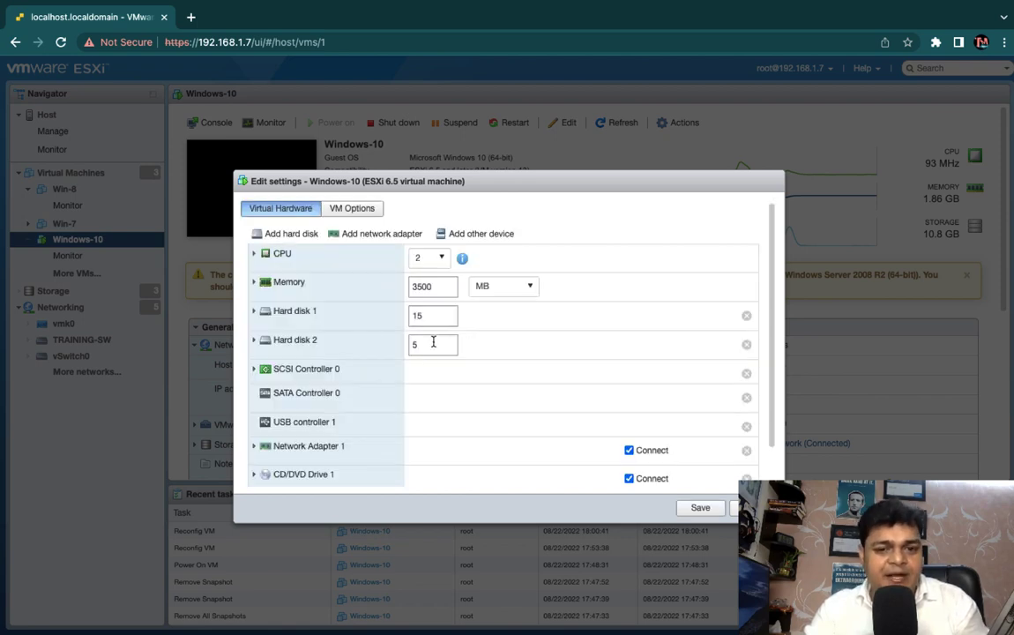
pyautogui.click(423, 344)
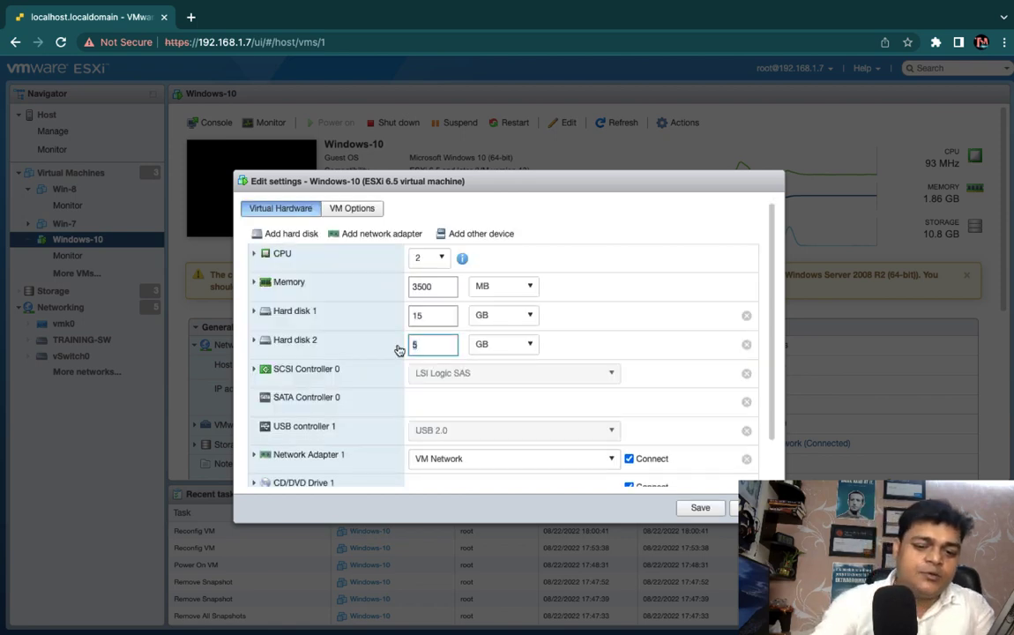
pyautogui.write('7')
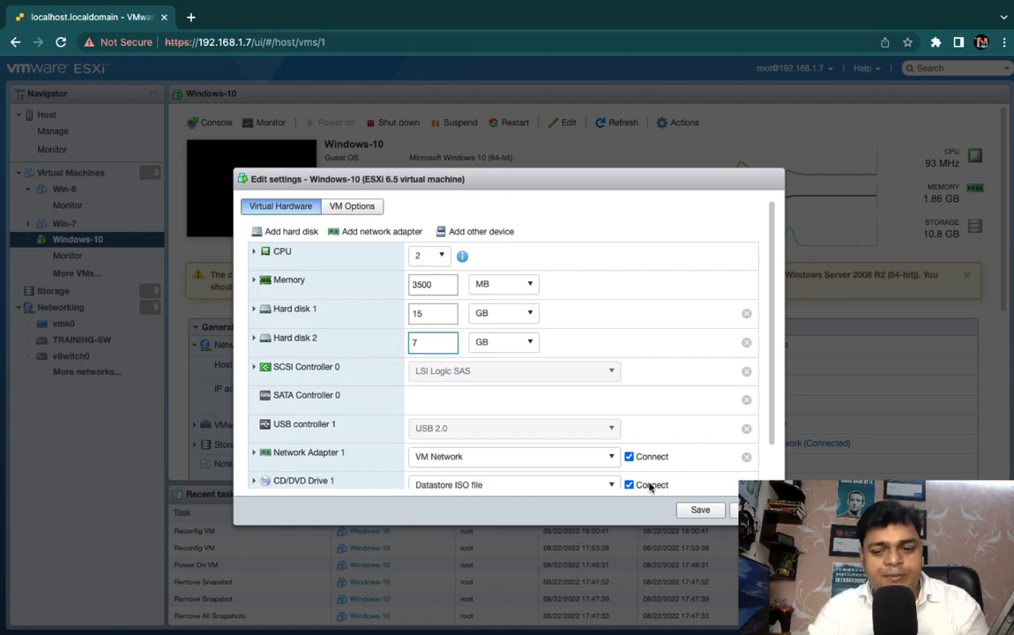
pyautogui.click(698, 511)
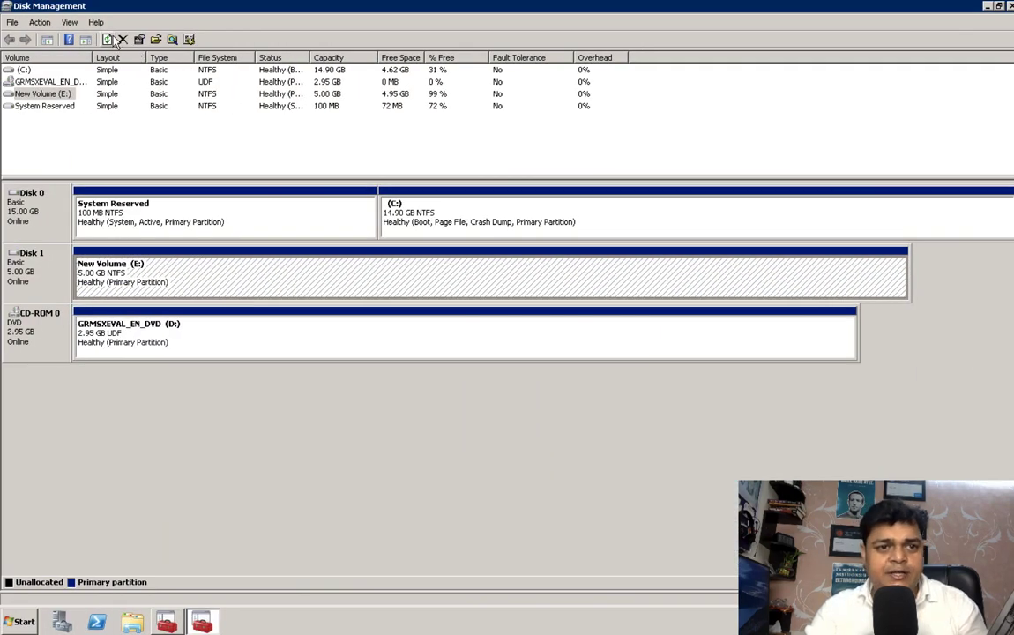
# In the guest's Disk Management, refresh the disks and extend New Volume (E:) into the unallocated space on Disk 1
pyautogui.click(106, 39)
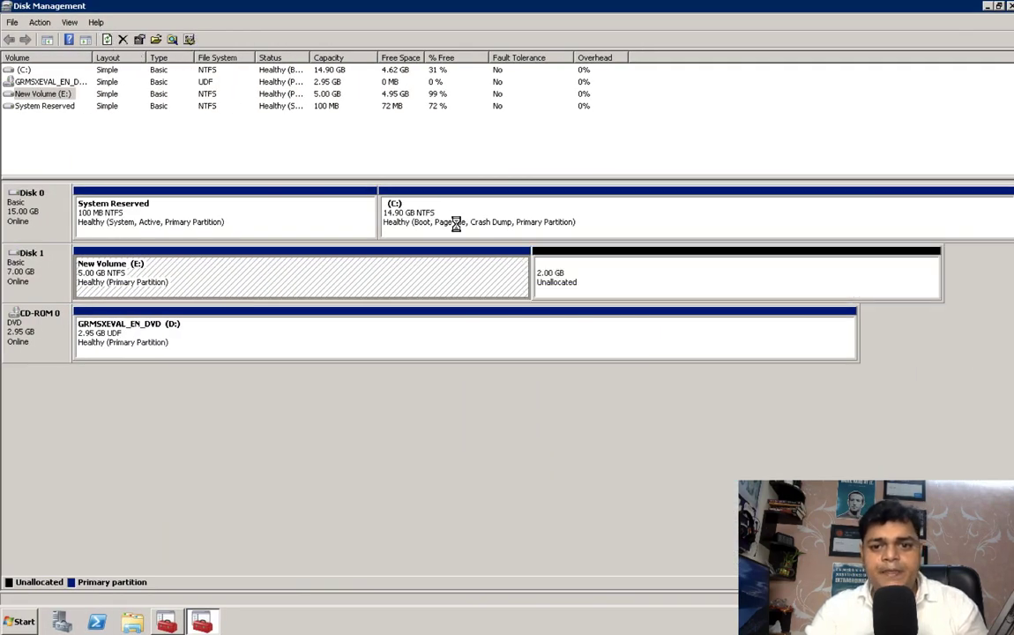
pyautogui.rightClick(414, 266)
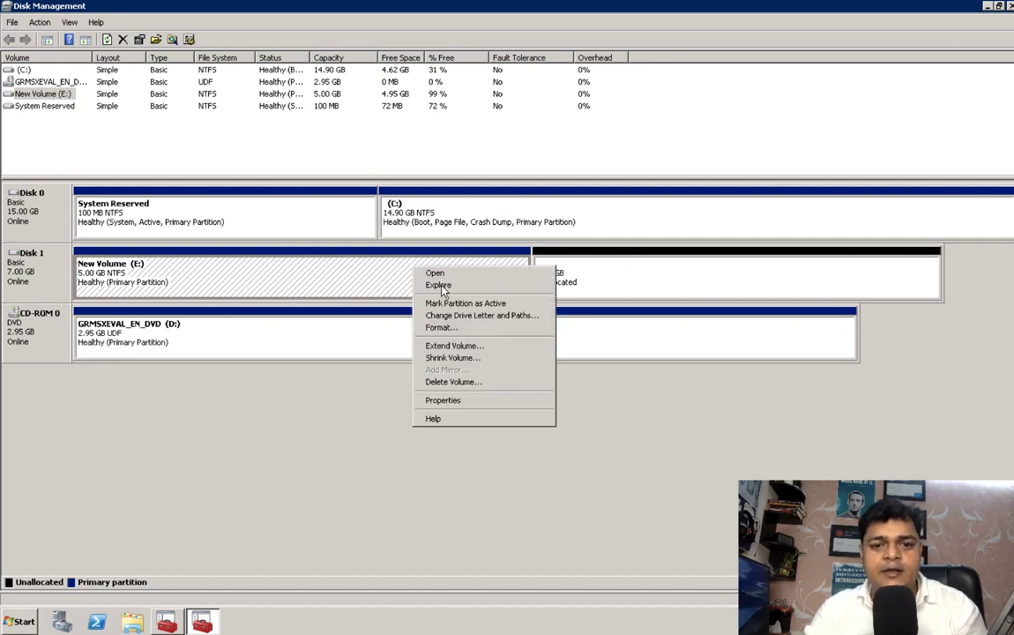
pyautogui.click(452, 346)
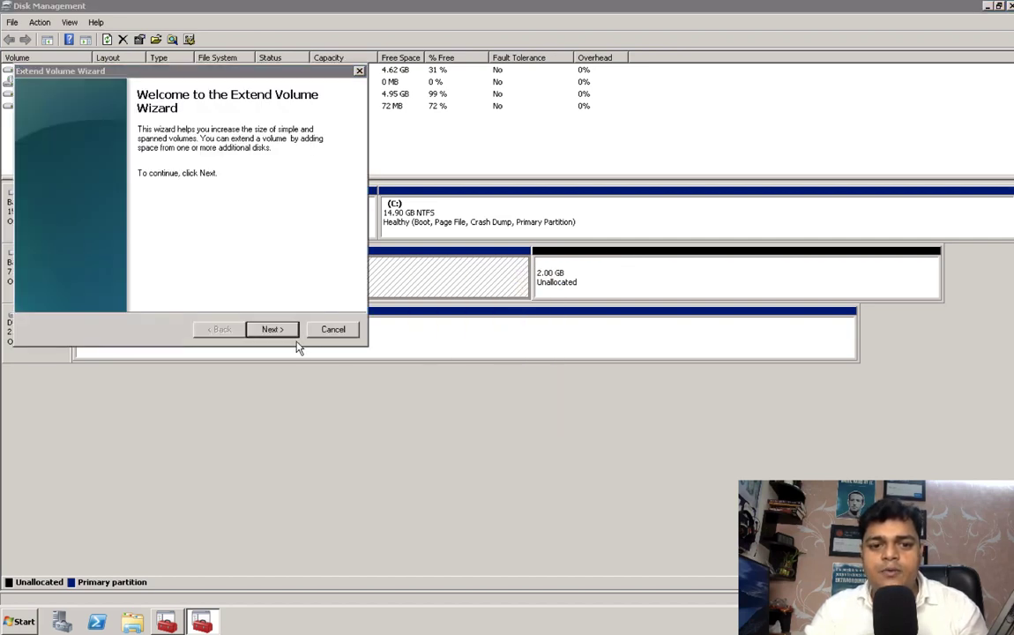
pyautogui.click(274, 329)
pyautogui.click(279, 327)
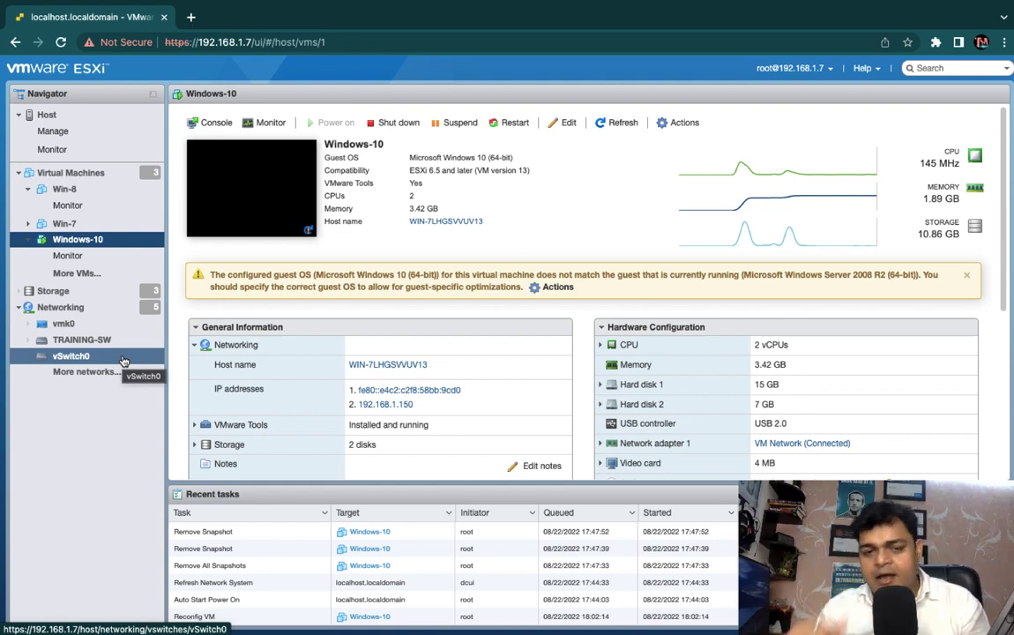
# Take a snapshot of the Windows-10 virtual machine named test-snapshot, including its memory, and check the recent tasks
pyautogui.click(620, 121)
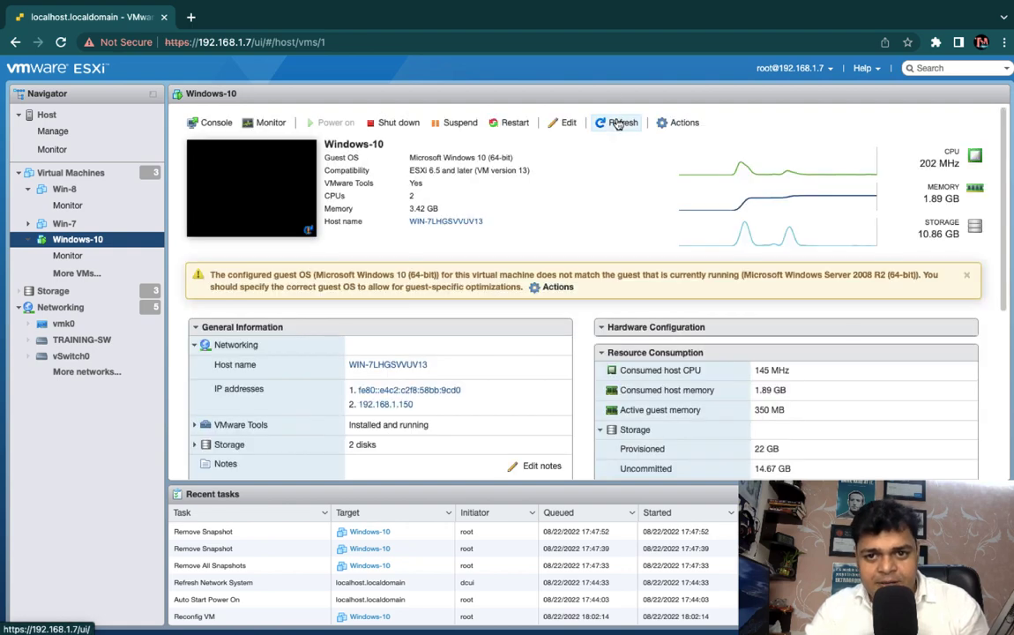
pyautogui.click(686, 128)
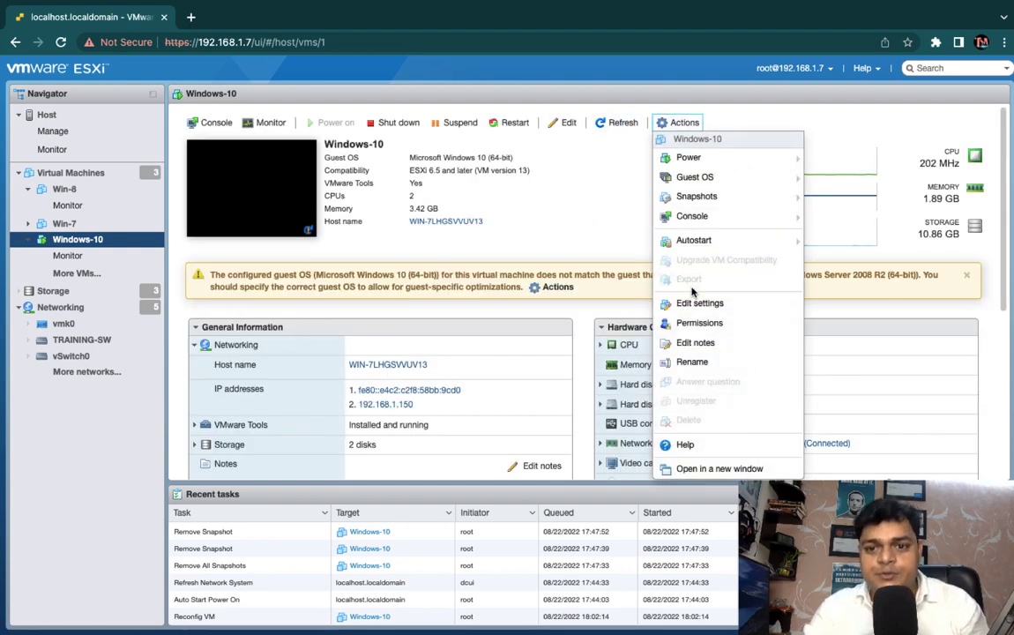
pyautogui.click(699, 198)
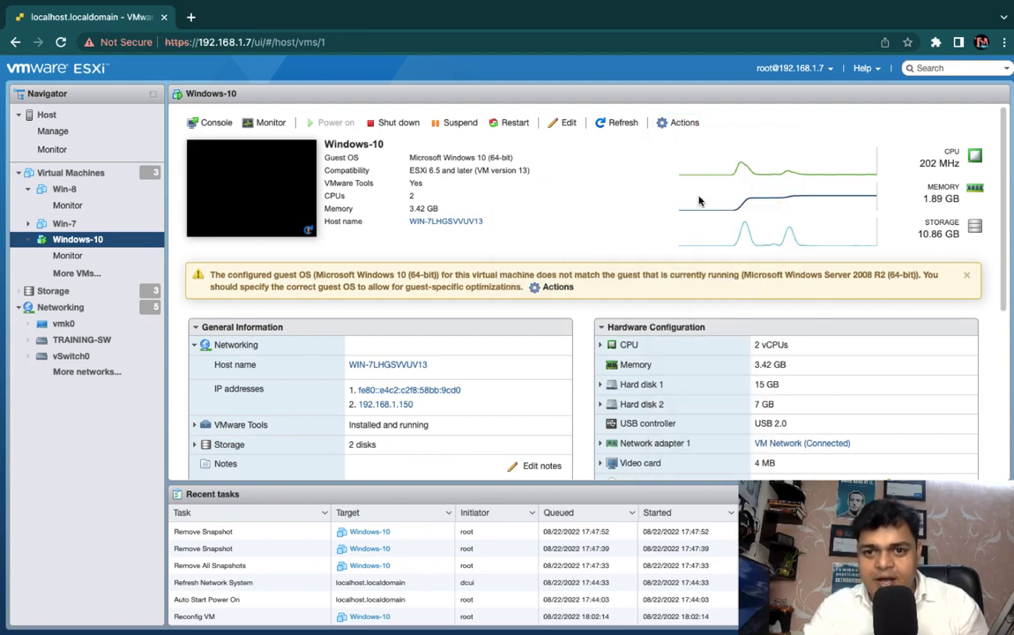
pyautogui.click(665, 123)
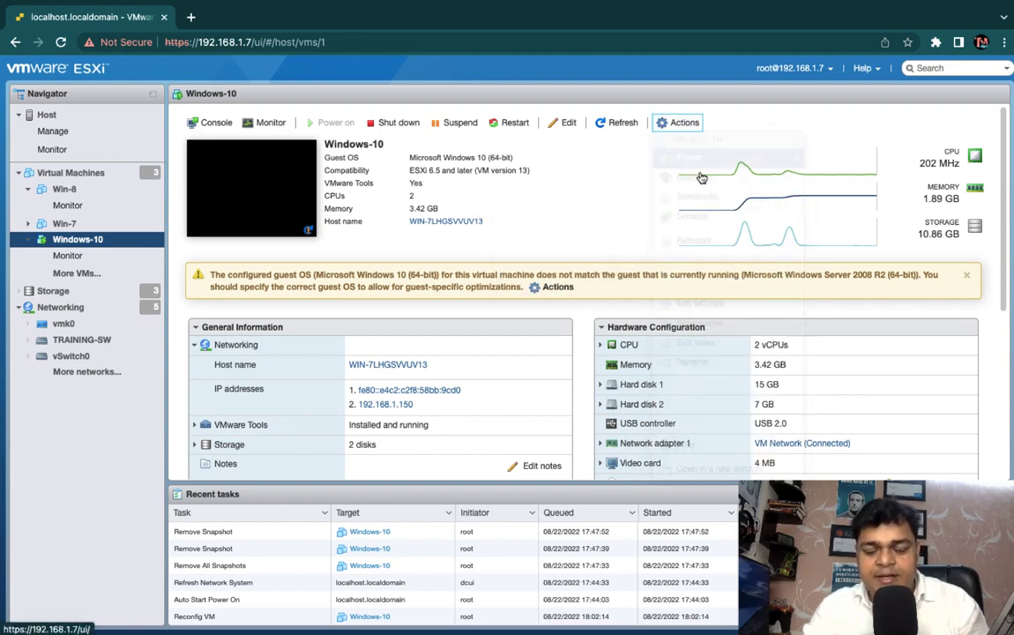
pyautogui.moveTo(707, 197)
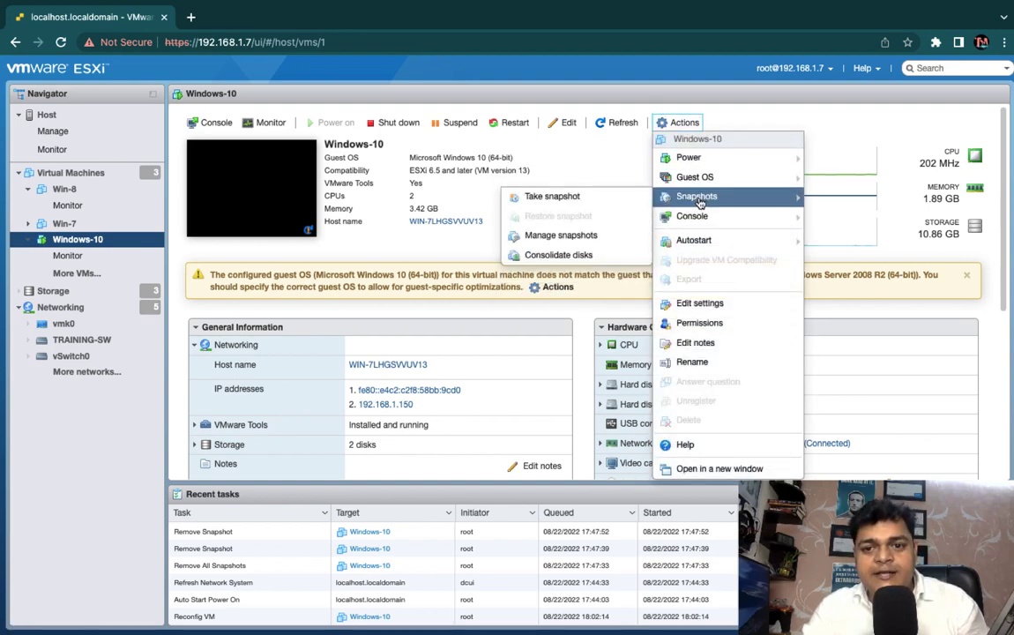
pyautogui.click(589, 197)
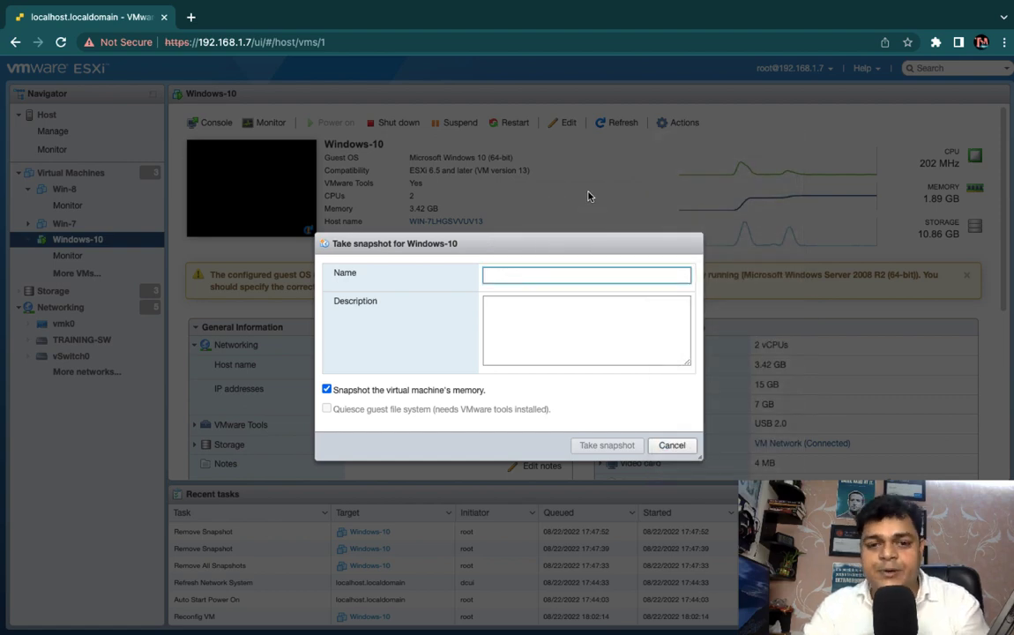
pyautogui.write('test')
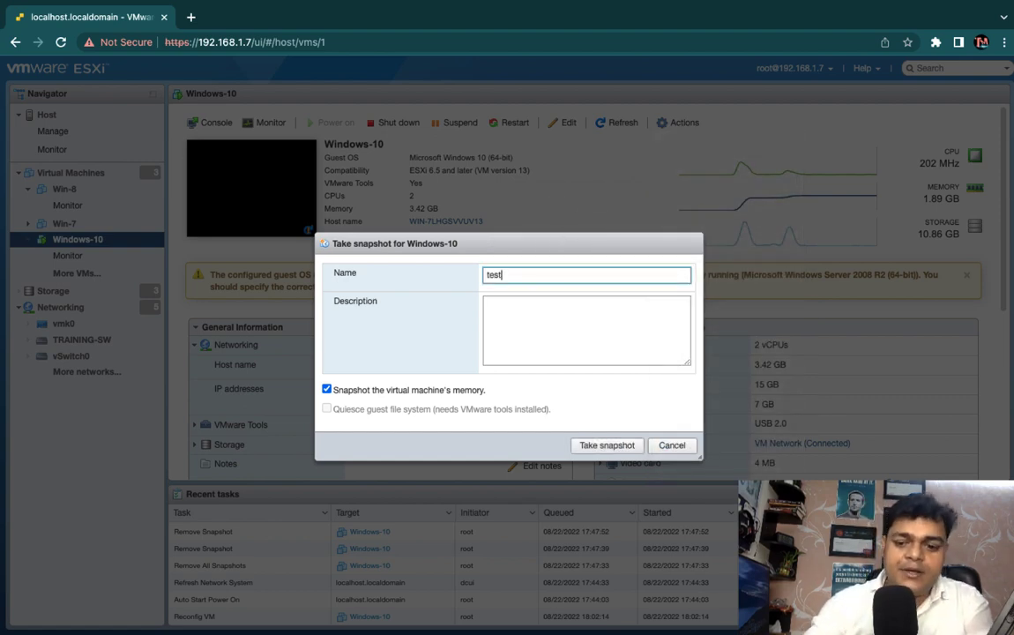
pyautogui.write('-snap')
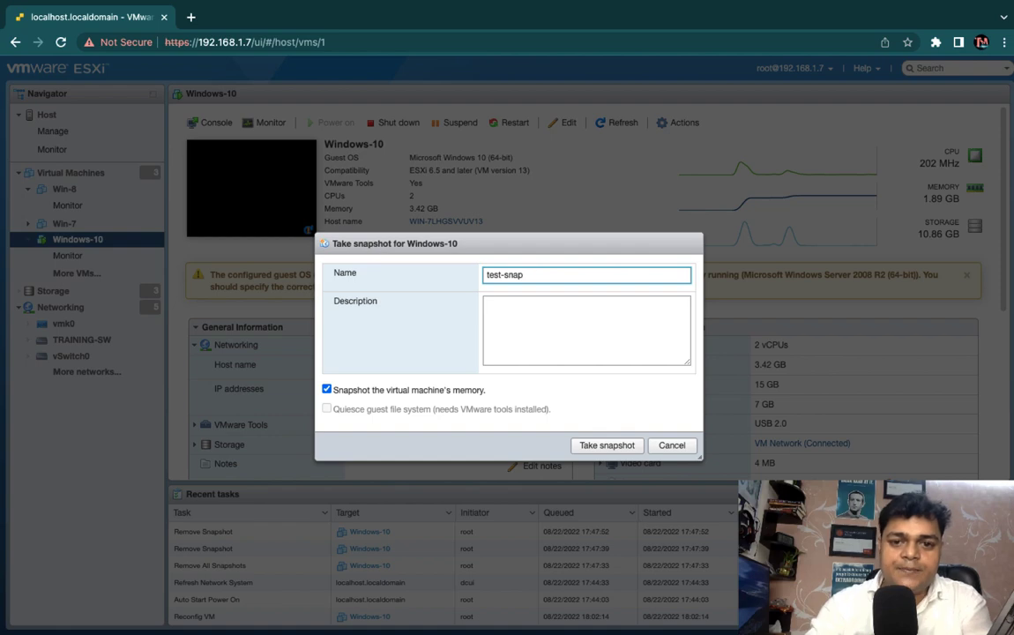
pyautogui.write('shot')
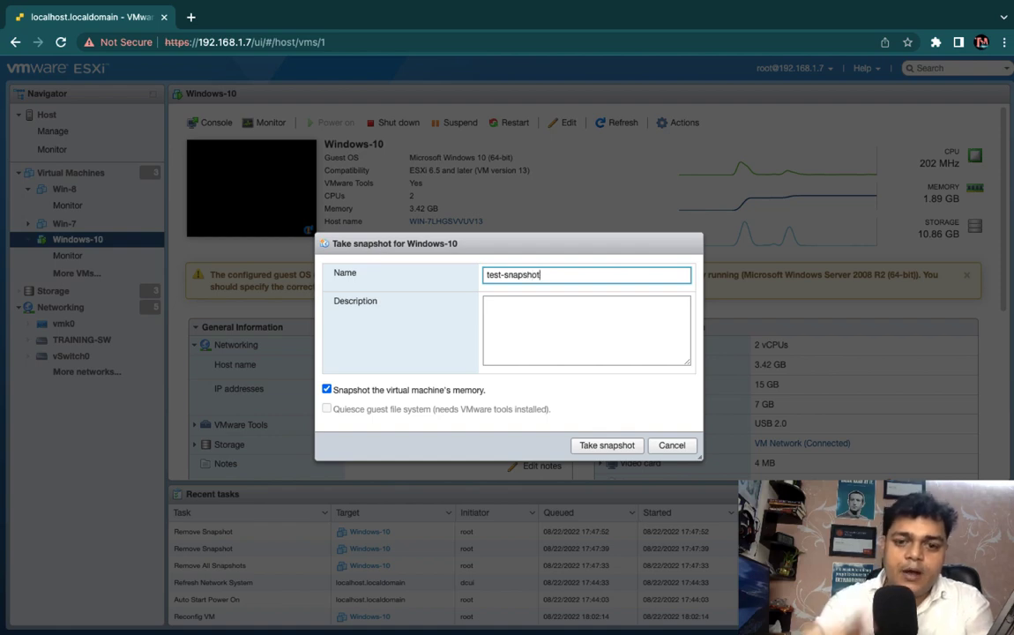
pyautogui.click(607, 445)
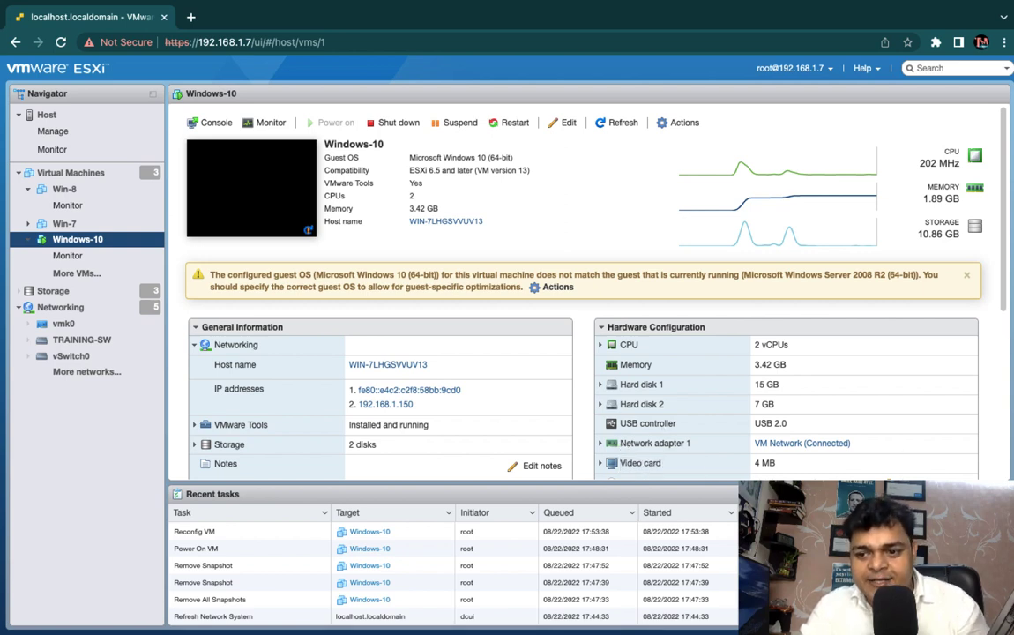
pyautogui.scroll(-1, 455, 573)
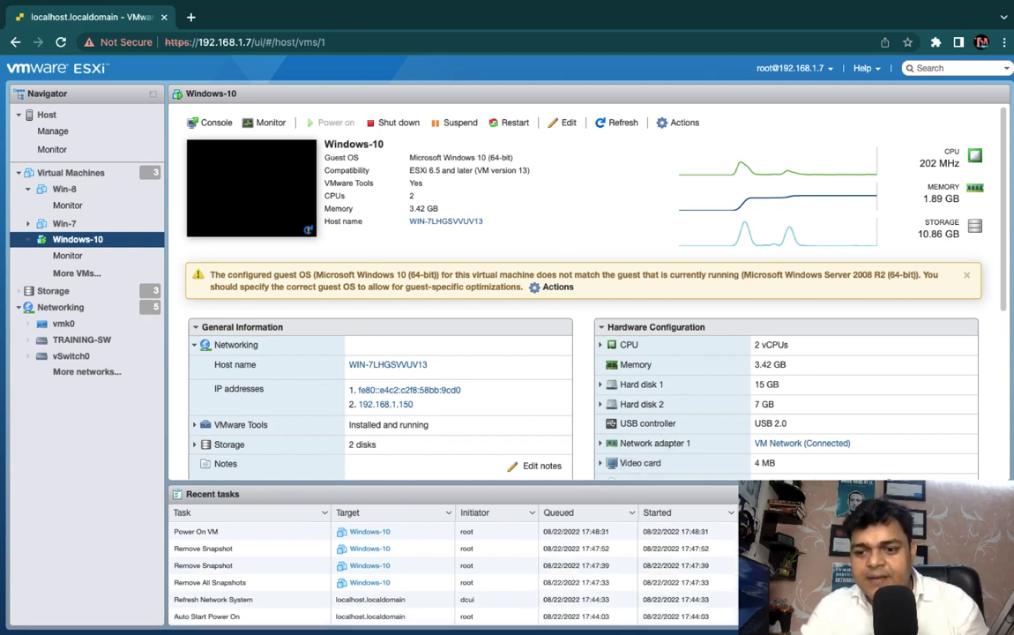
pyautogui.scroll(4, 454, 573)
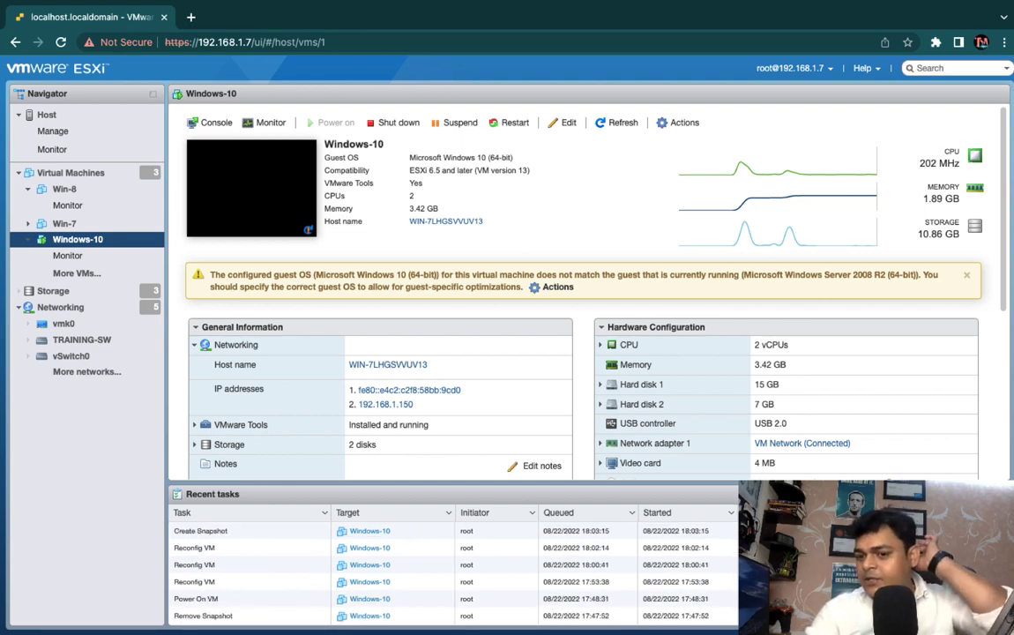
pyautogui.click(657, 327)
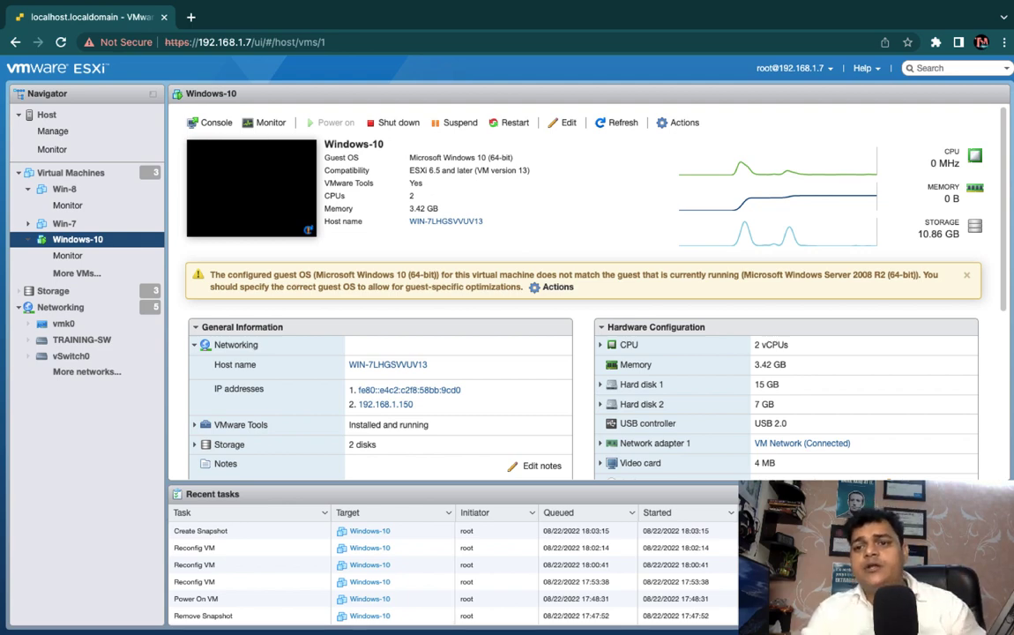
# Review the existing snapshots of the Windows-10 virtual machine in the snapshot manager
pyautogui.click(687, 124)
pyautogui.moveTo(691, 216)
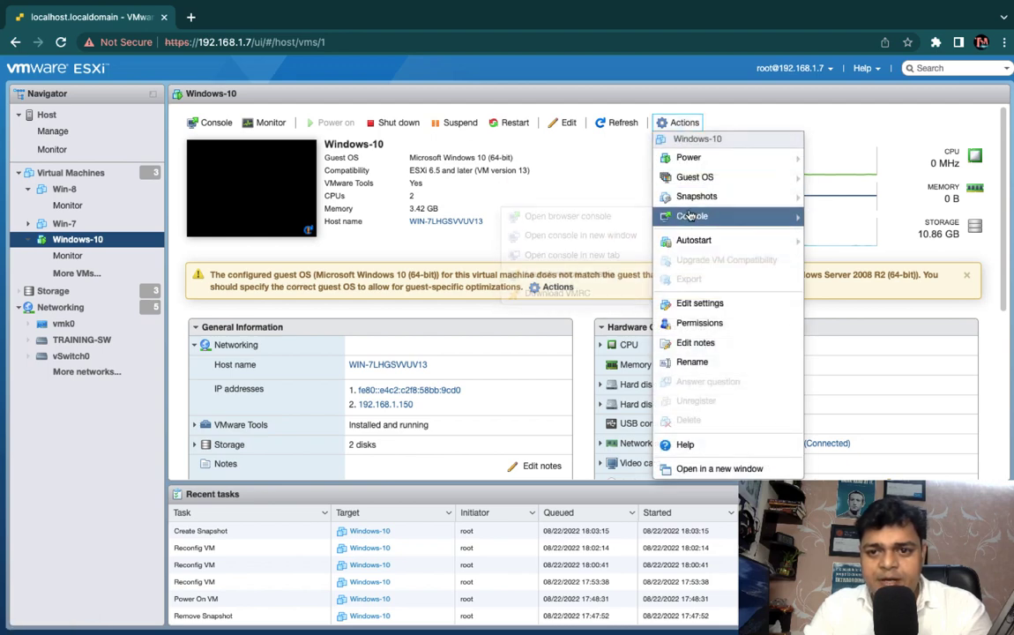
pyautogui.moveTo(693, 196)
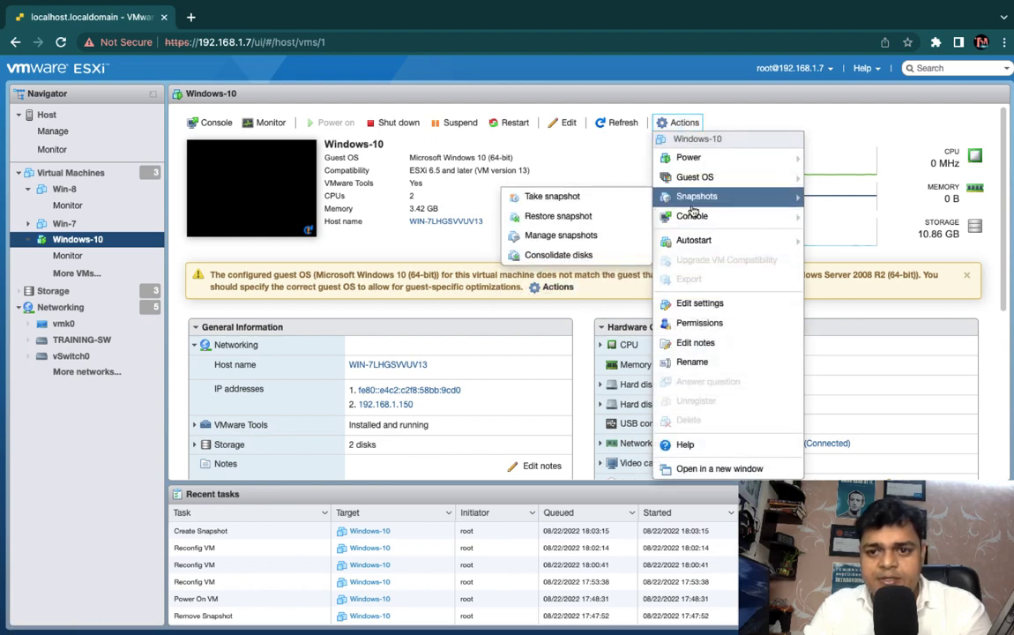
pyautogui.click(571, 236)
pyautogui.click(257, 212)
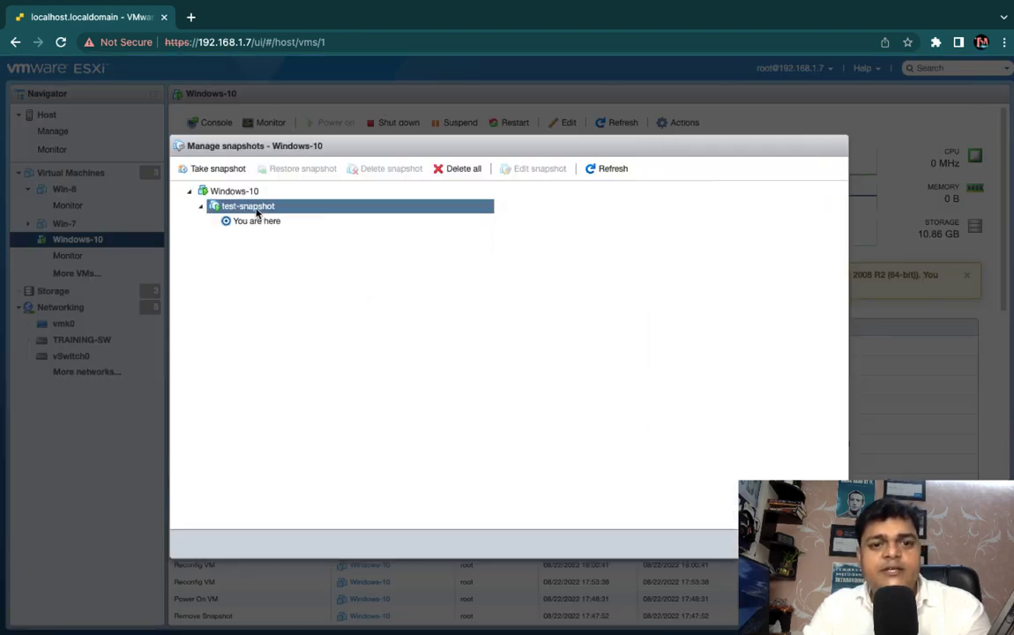
pyautogui.click(566, 215)
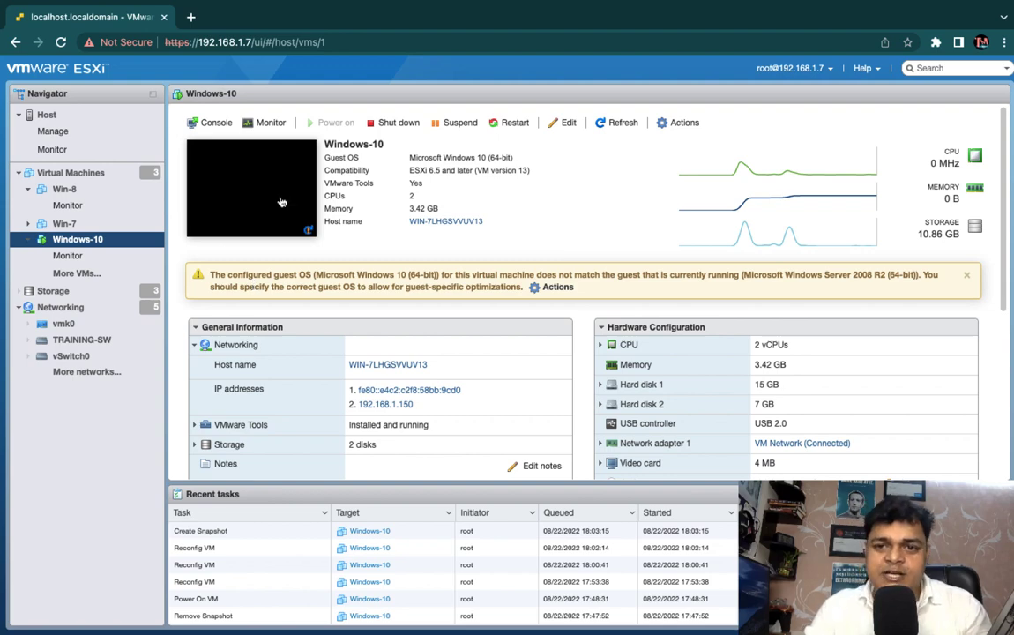
# Try to increase Hard disk 2 of the Windows-10 virtual machine to 10 GB with the snapshot in place
pyautogui.click(680, 128)
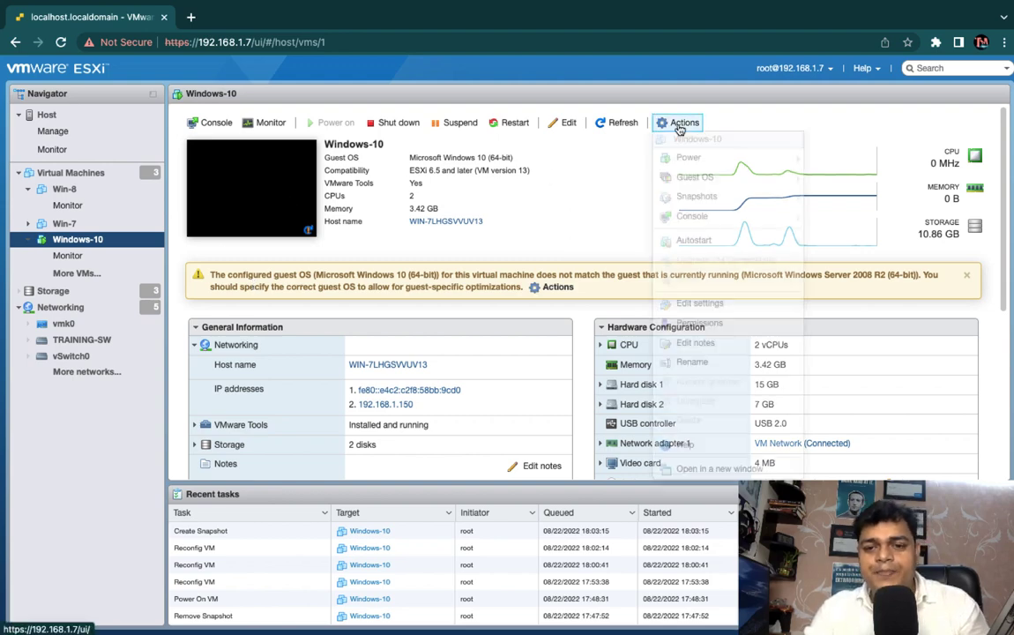
pyautogui.click(703, 305)
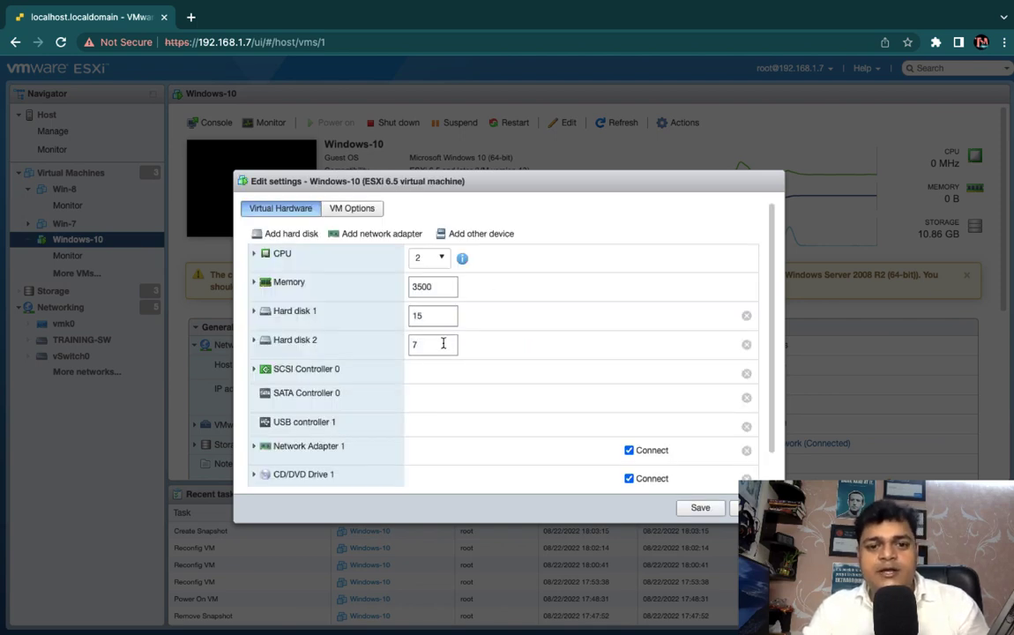
pyautogui.doubleClick(431, 345)
pyautogui.write('10')
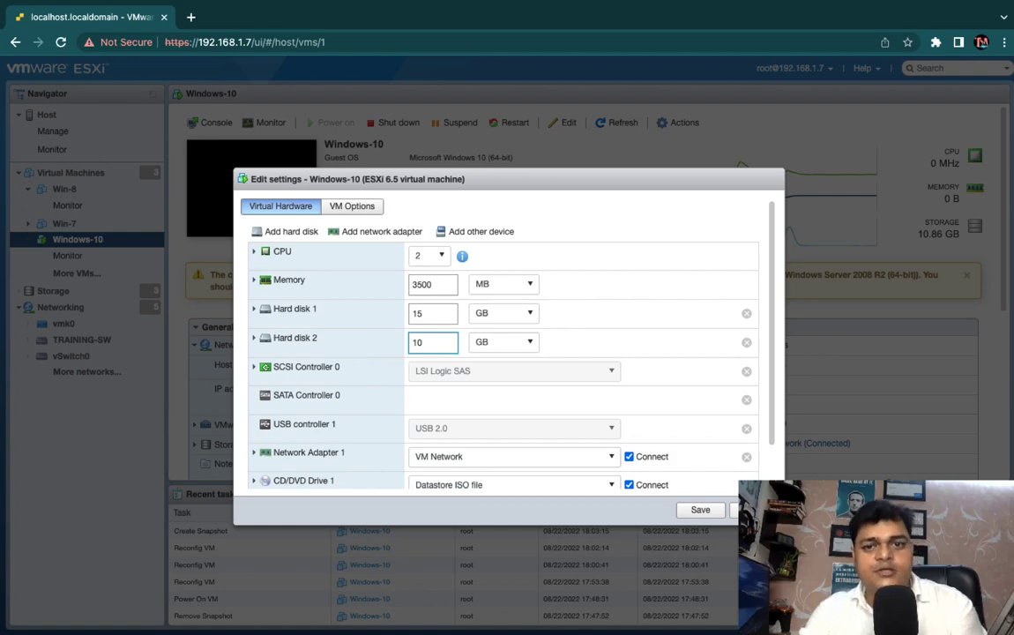
pyautogui.click(700, 512)
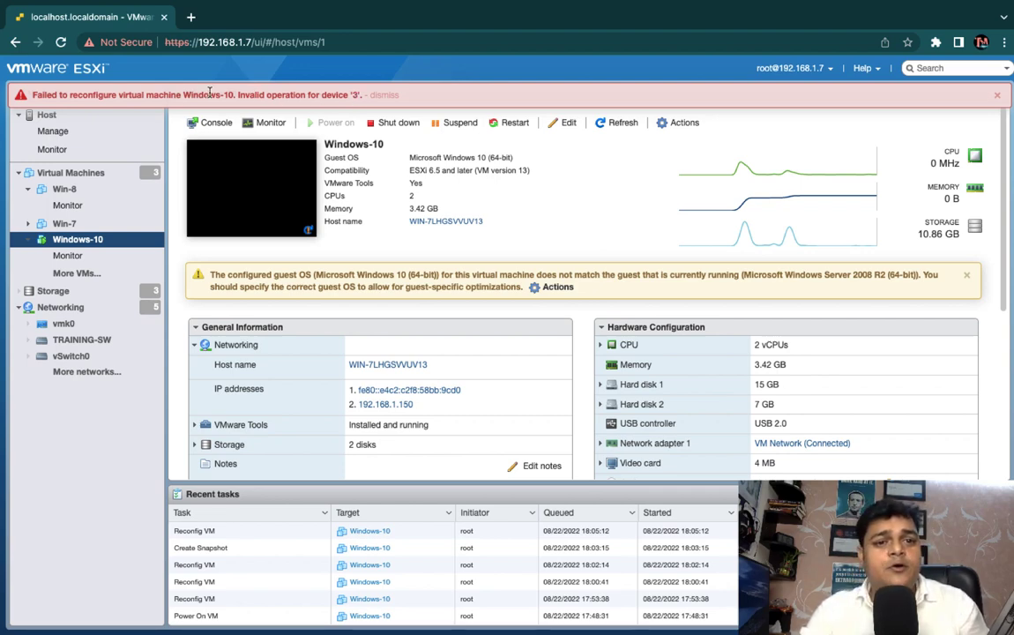
# Highlight the cause in the reconfiguration error message, and capture a screenshot of the page area showing it
pyautogui.moveTo(238, 94); pyautogui.dragTo(375, 99)
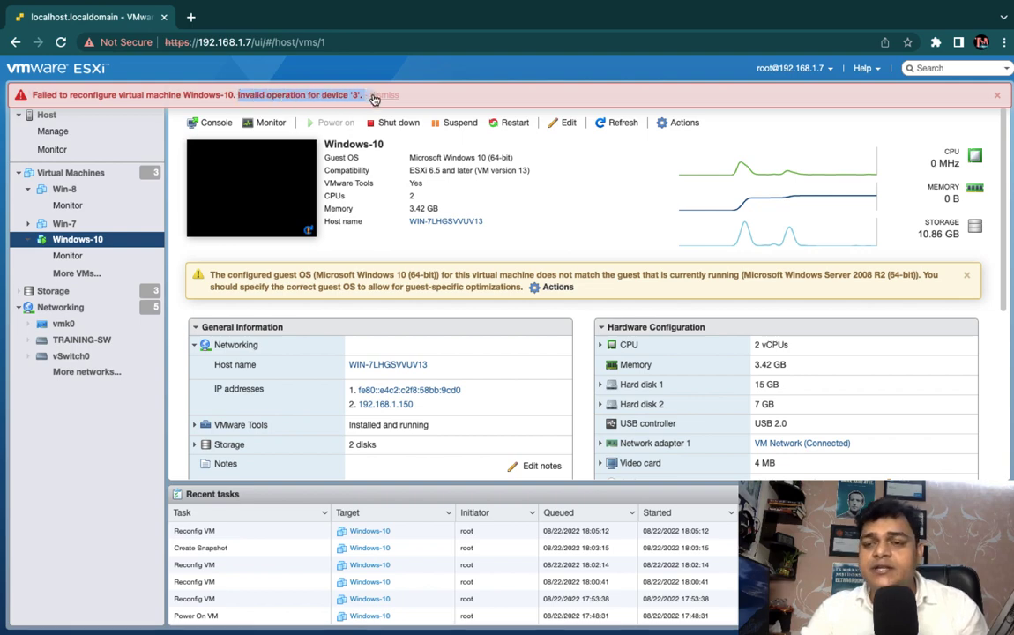
pyautogui.click(596, 198)
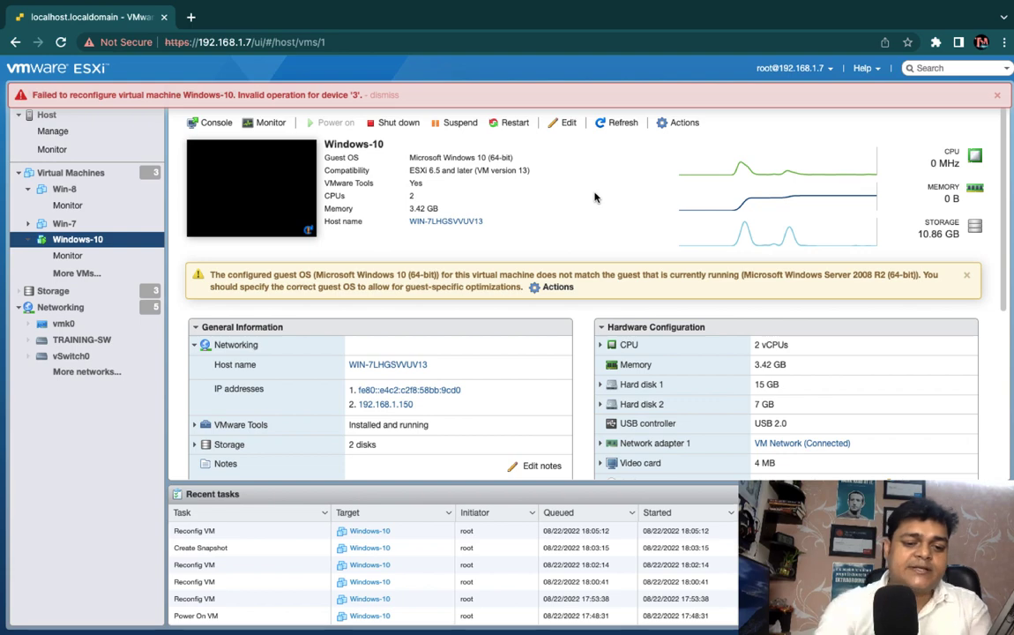
pyautogui.press('super+shift+4')
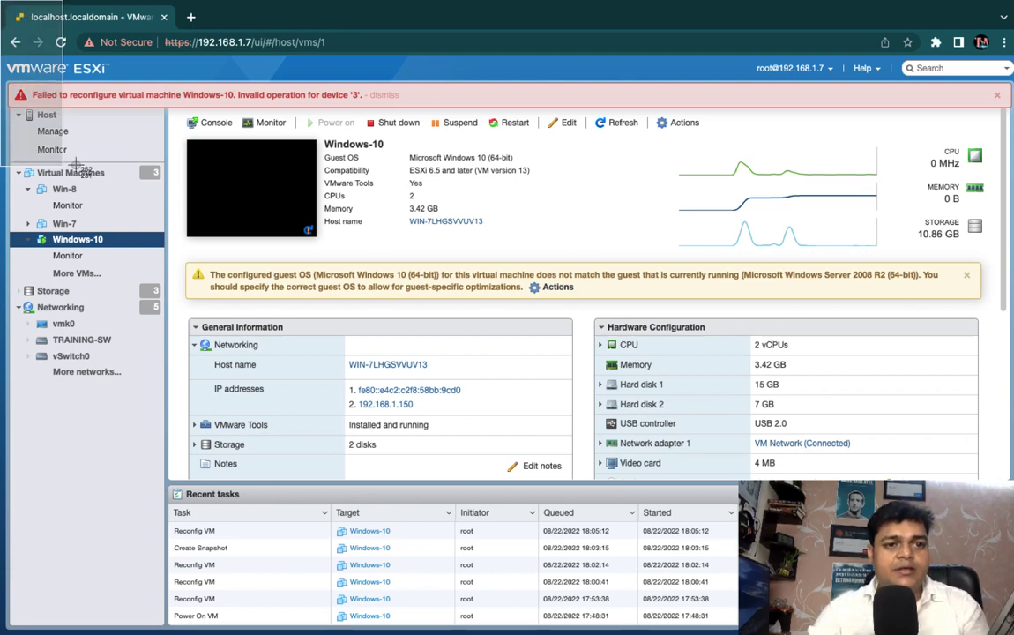
pyautogui.moveTo(77, 168); pyautogui.dragTo(911, 379)
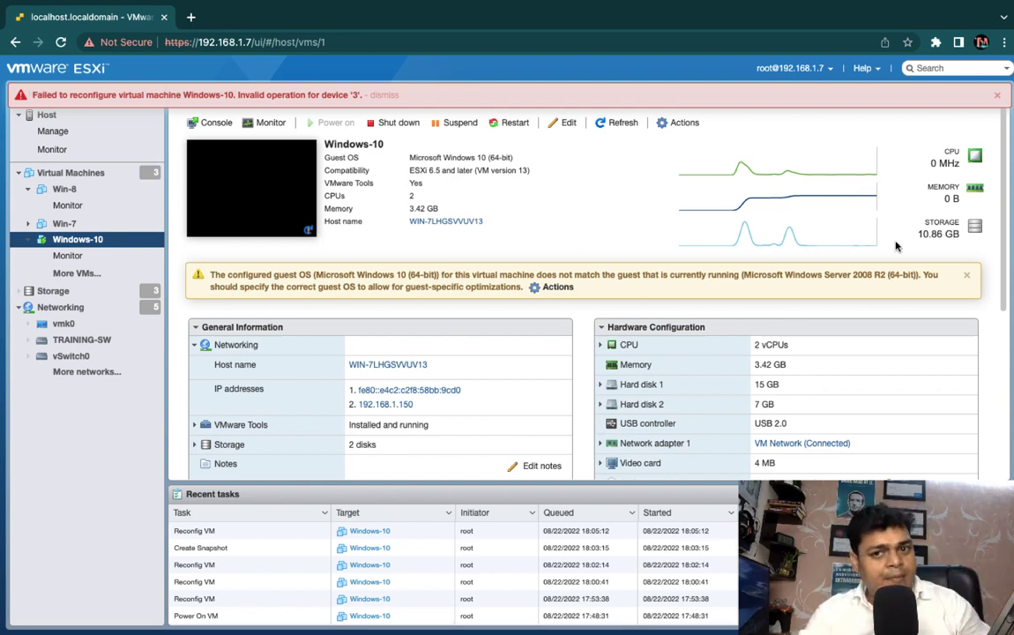
# Dismiss the reconfiguration error, delete test-snapshot from the Windows-10 virtual machine, and close the snapshot manager
pyautogui.click(898, 91)
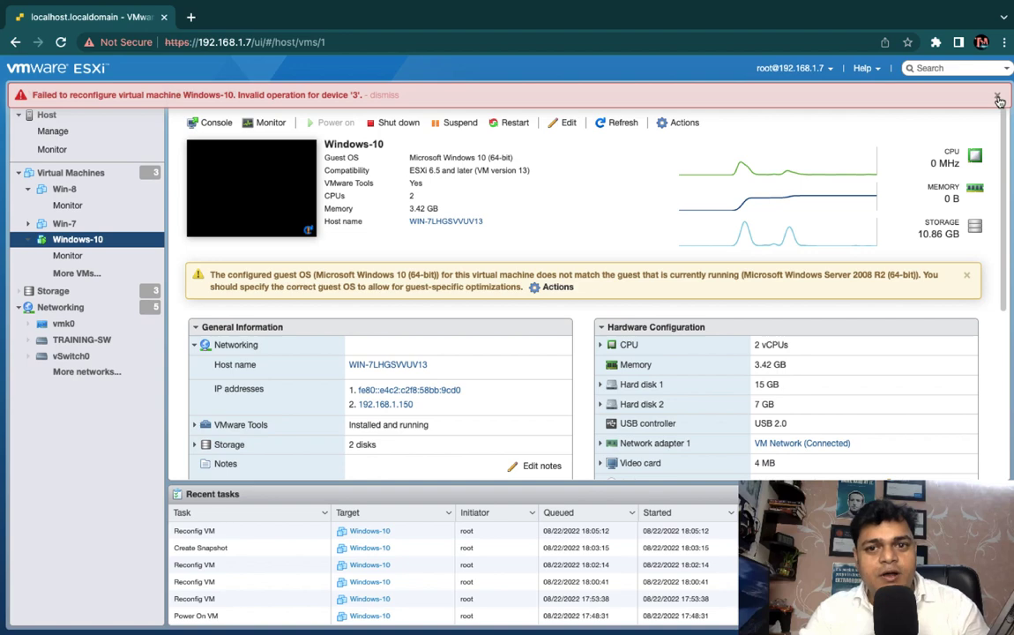
pyautogui.click(679, 122)
pyautogui.moveTo(694, 201)
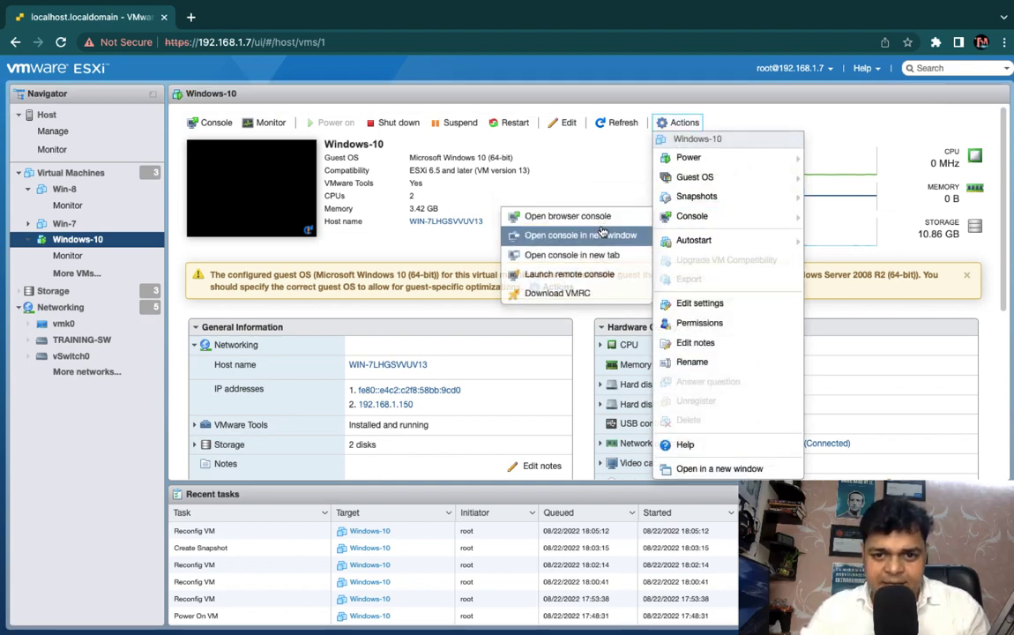
pyautogui.click(575, 235)
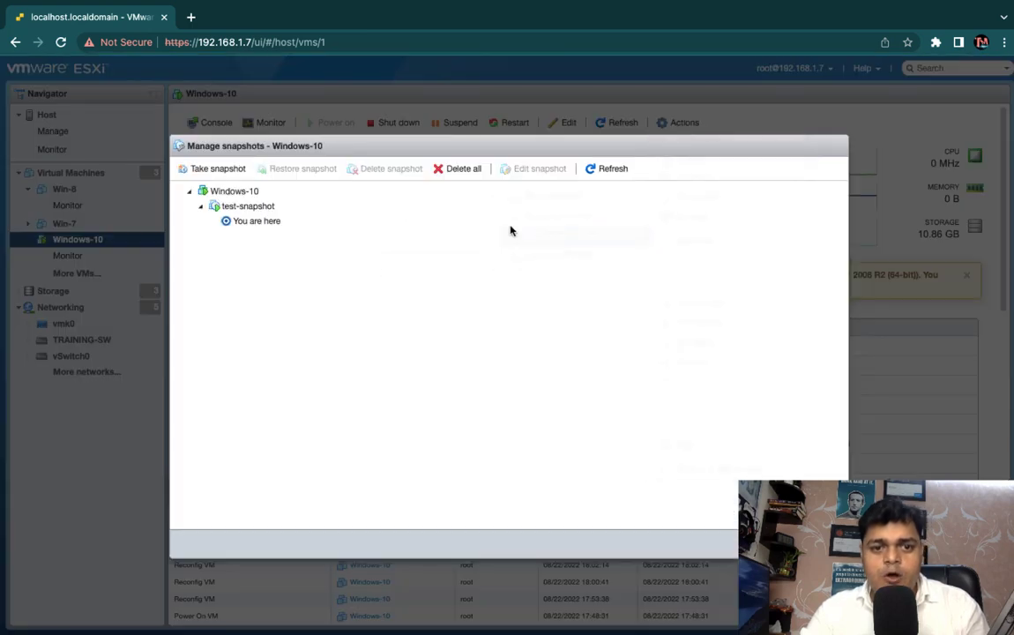
pyautogui.click(261, 207)
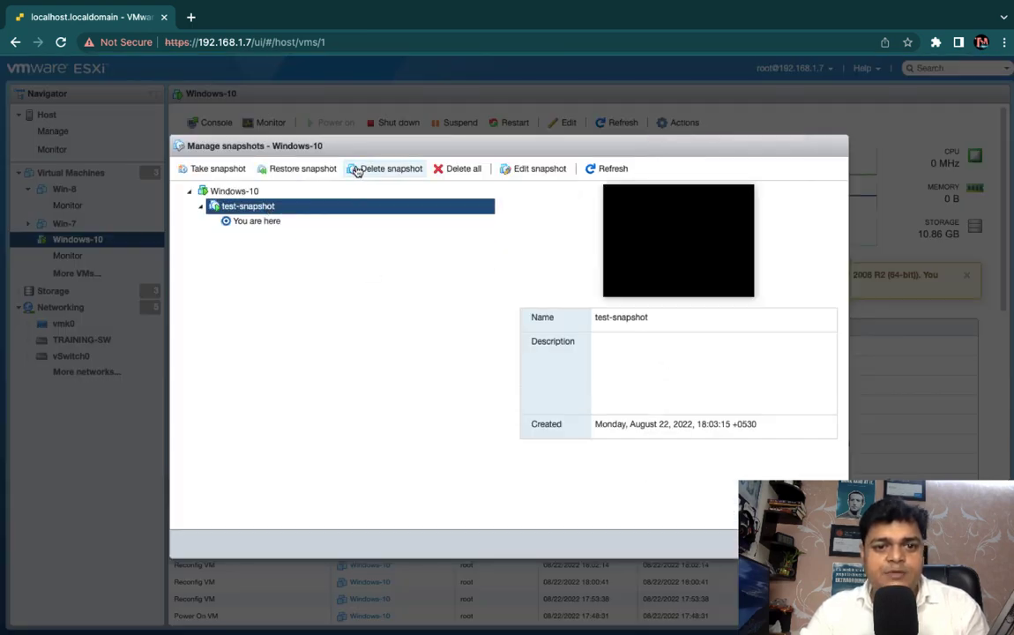
pyautogui.click(357, 170)
pyautogui.click(583, 396)
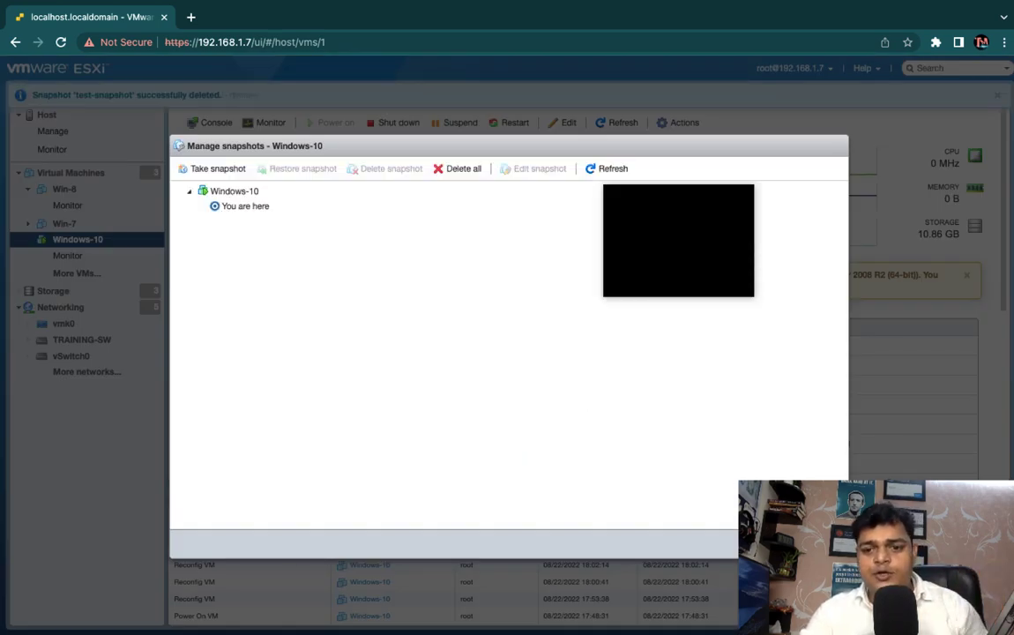
pyautogui.click(807, 542)
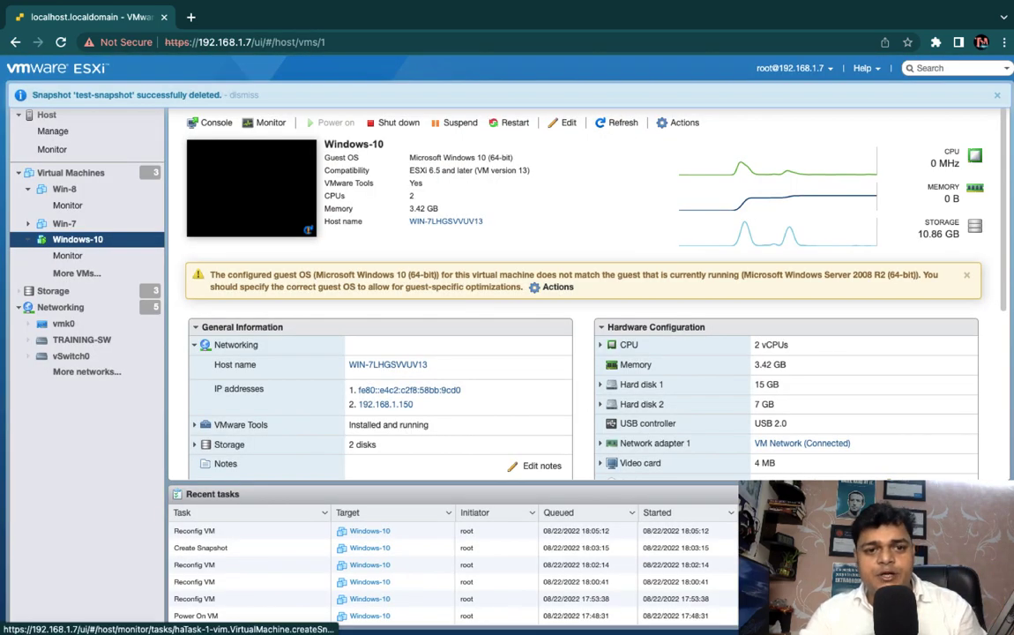
# Set the size of Hard disk 2 on the Windows-10 virtual machine to 10 GB and save the settings
pyautogui.click(683, 123)
pyautogui.moveTo(702, 241)
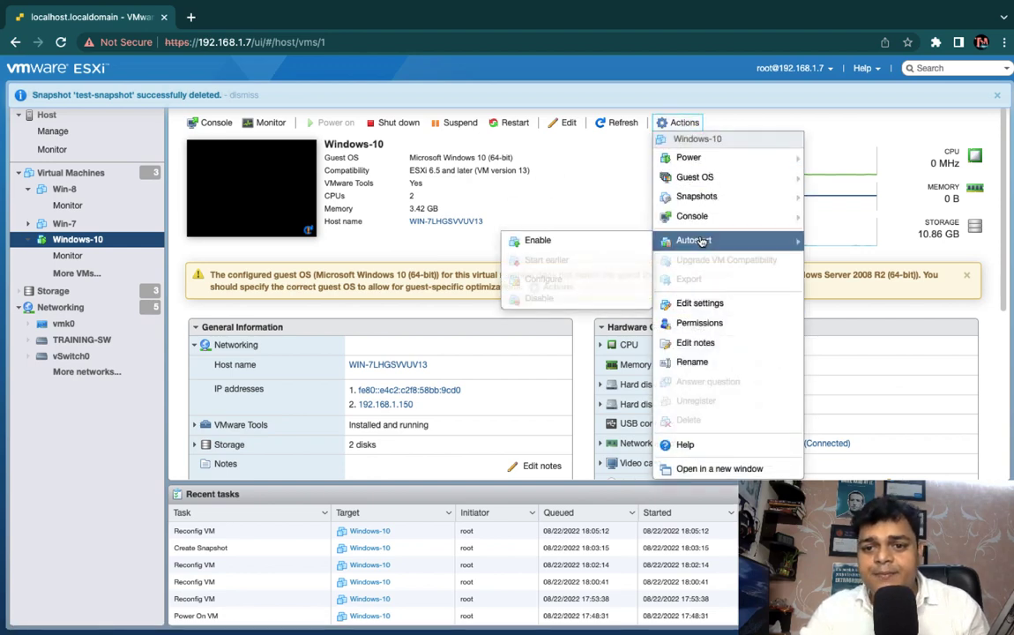
pyautogui.click(713, 303)
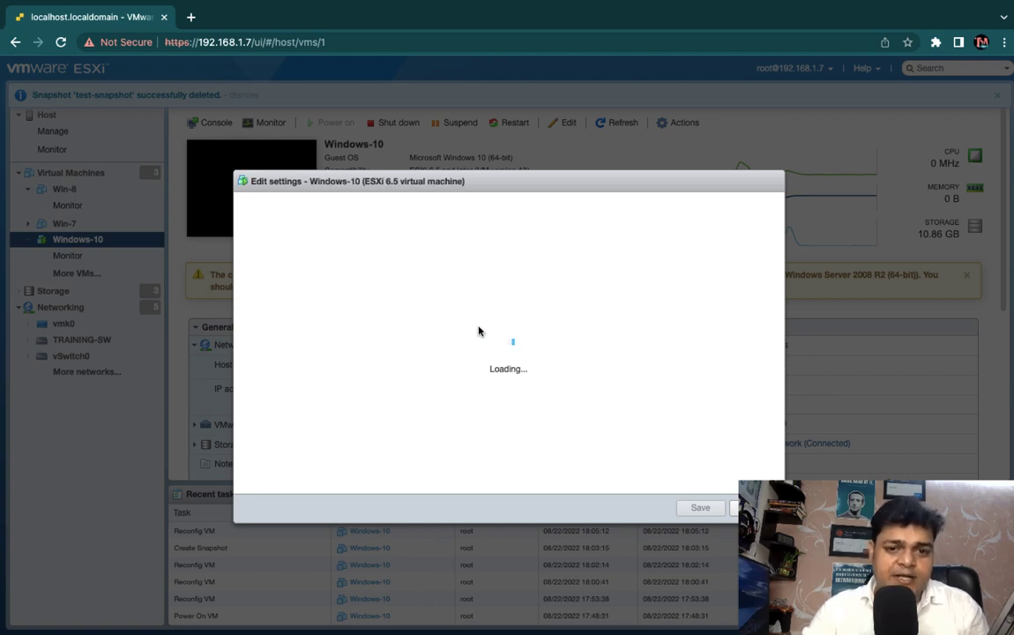
pyautogui.doubleClick(437, 344)
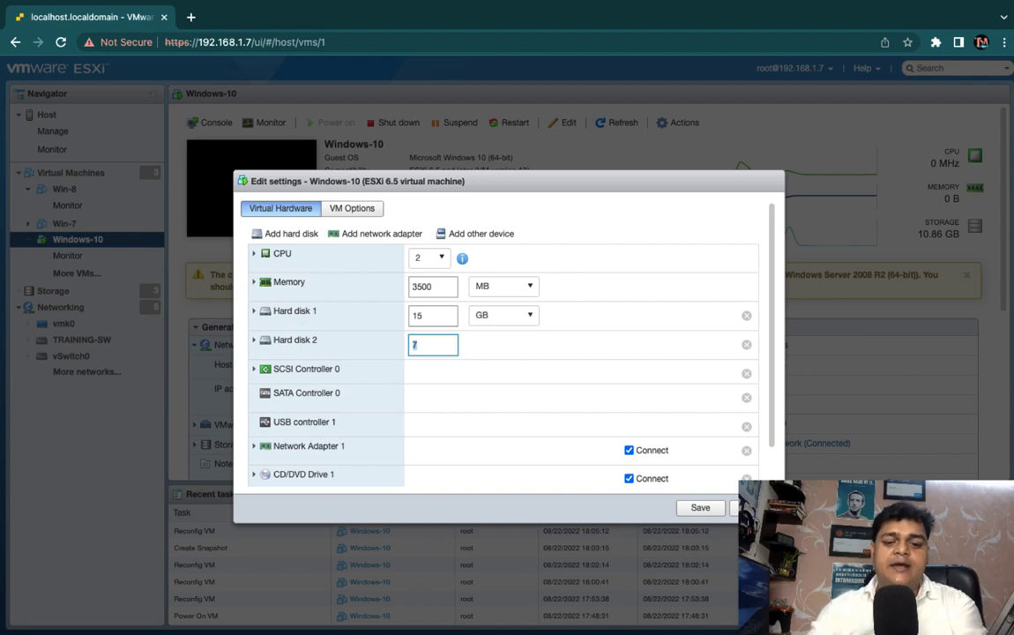
pyautogui.write('10')
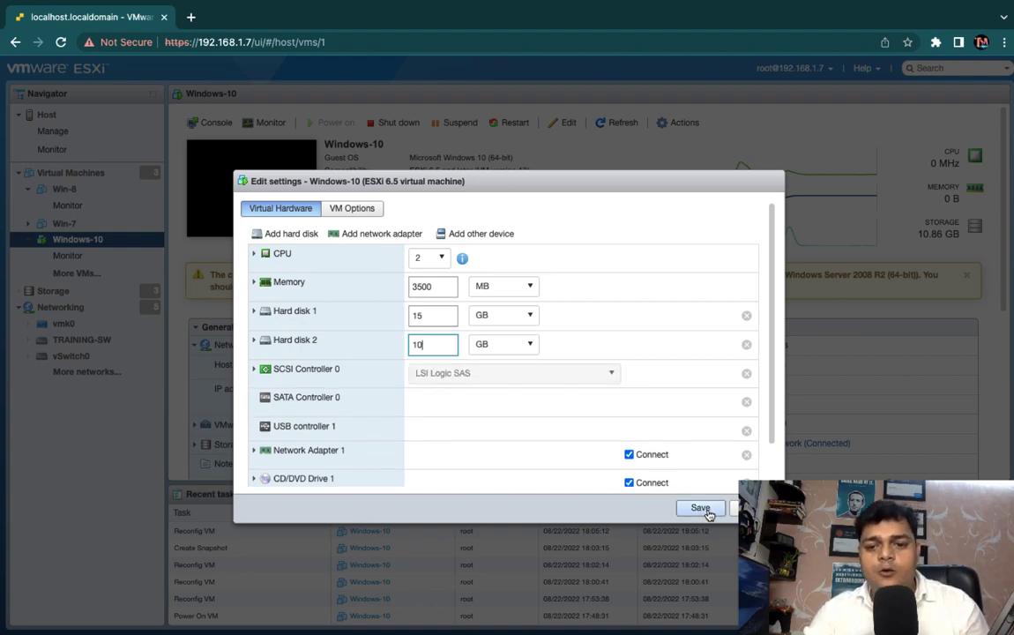
pyautogui.click(702, 508)
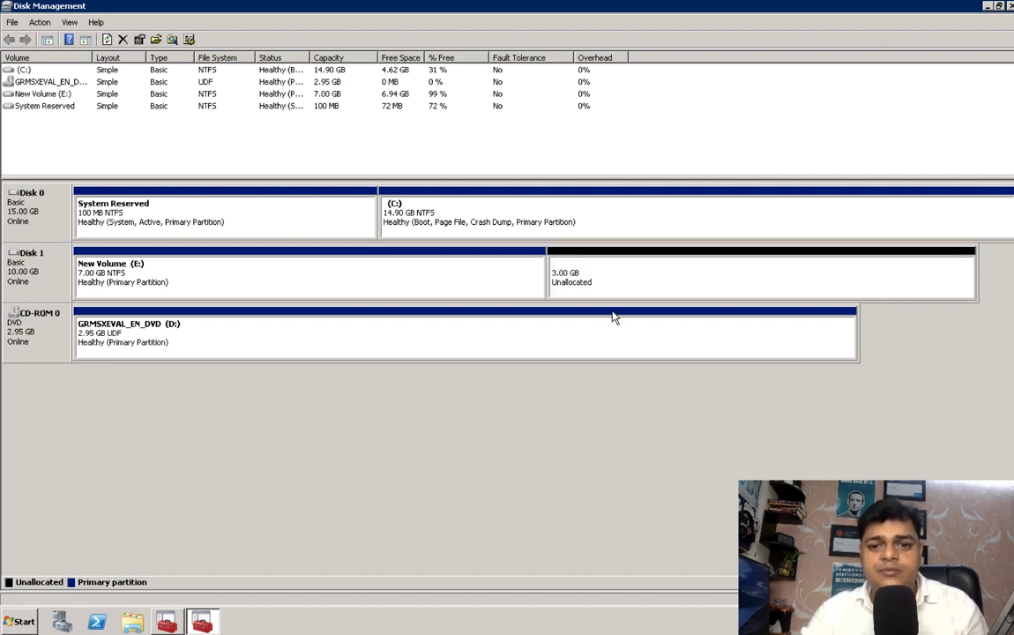
# In the guest's Disk Management, extend New Volume (E:) over all unallocated space on Disk 1, and minimize the window
pyautogui.rightClick(388, 271)
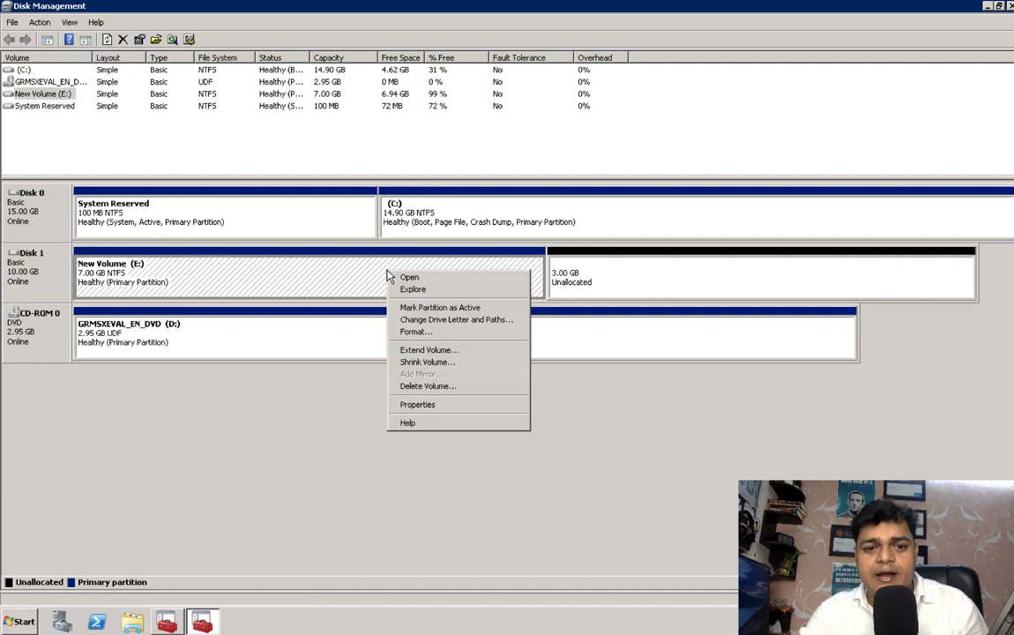
pyautogui.click(430, 352)
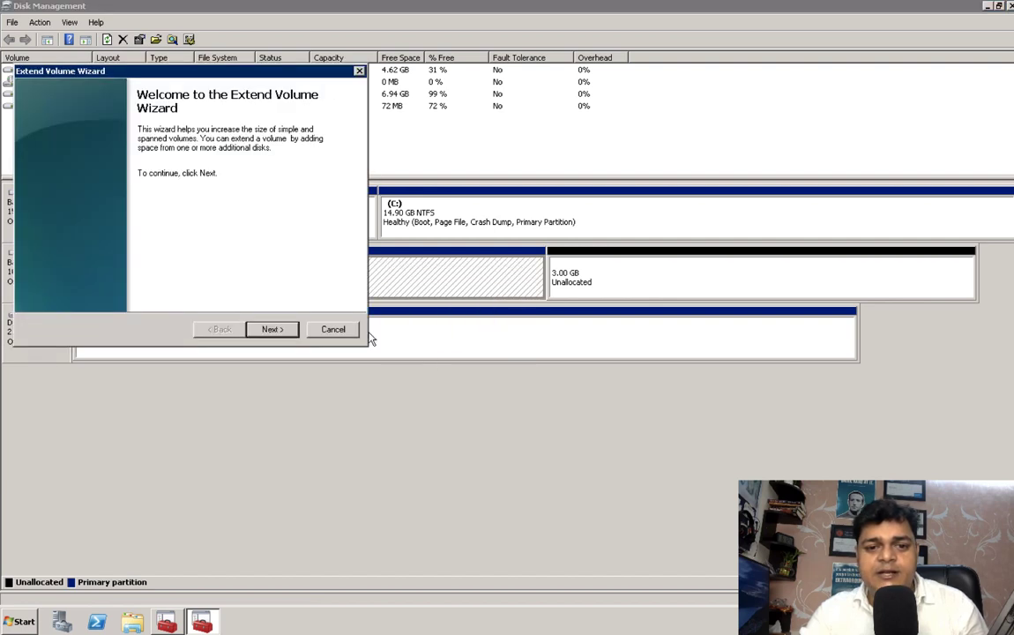
pyautogui.click(271, 332)
pyautogui.click(271, 332)
pyautogui.click(271, 332)
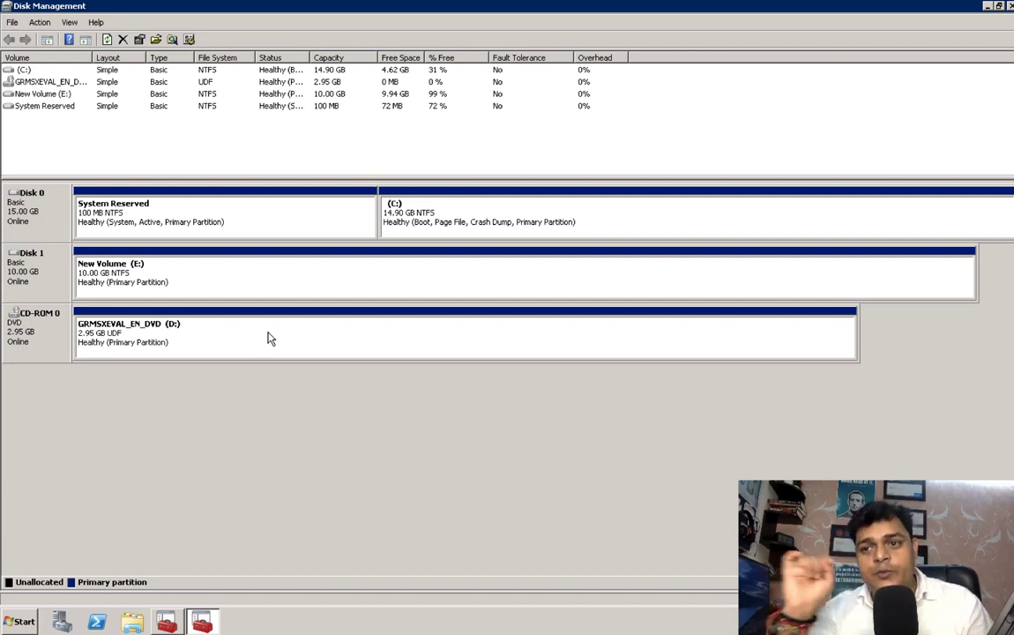
pyautogui.click(987, 6)
# Return to the ESXi host page and create a VMFS 6 datastore named Local-Storage using the full local VMware disk, accepting its erasure
pyautogui.hotkey('ctrl', 'Right')
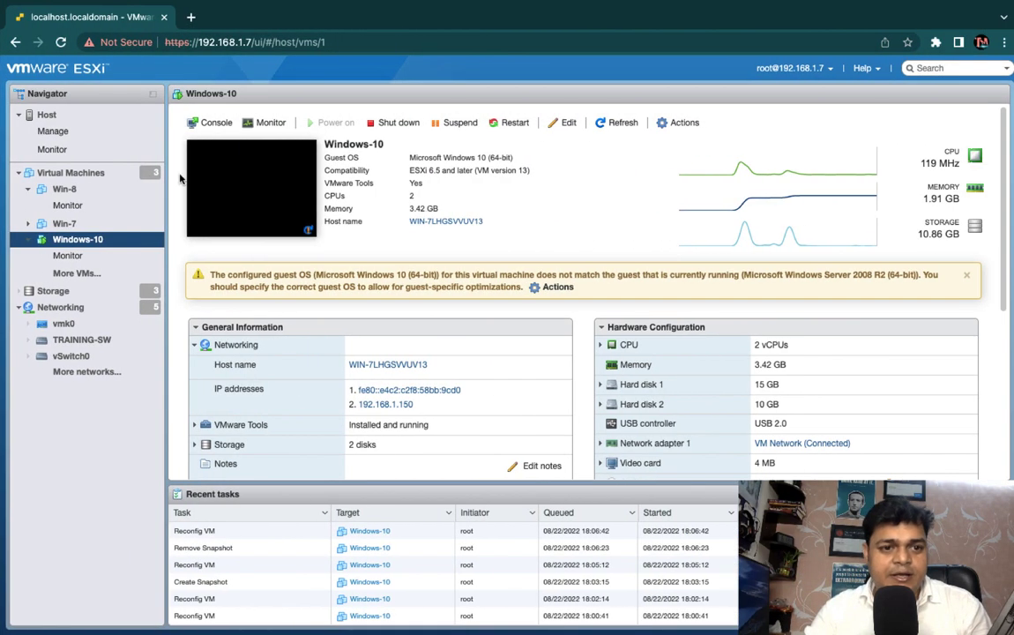
pyautogui.click(55, 291)
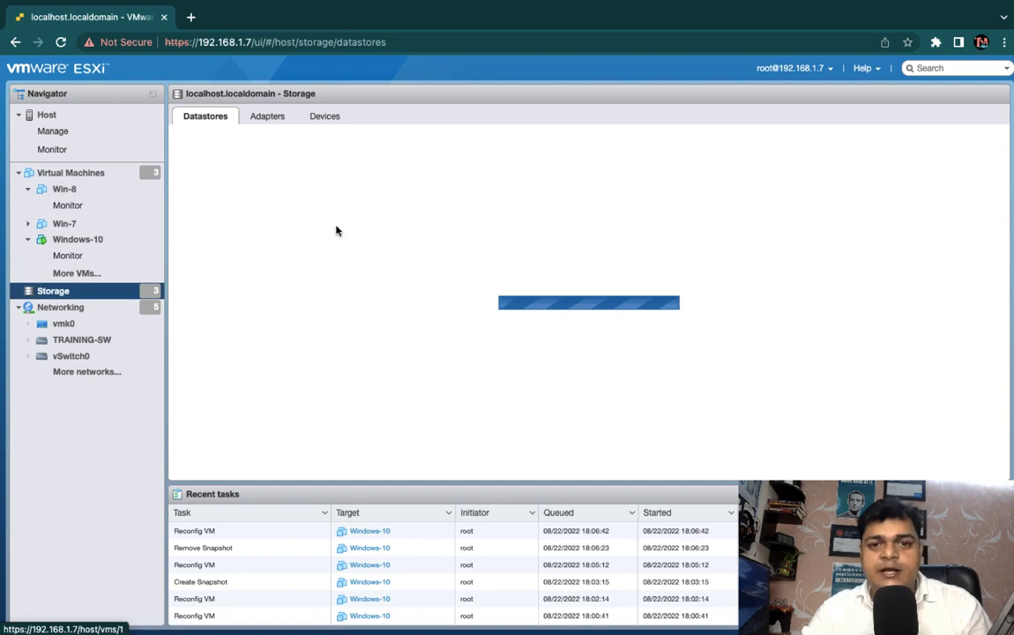
pyautogui.click(251, 147)
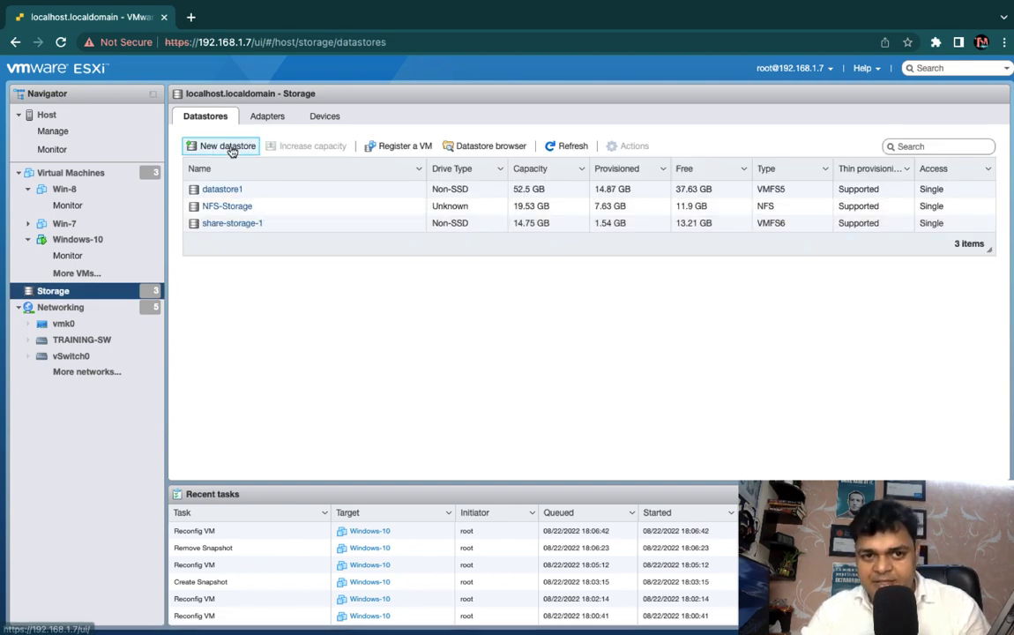
pyautogui.click(704, 548)
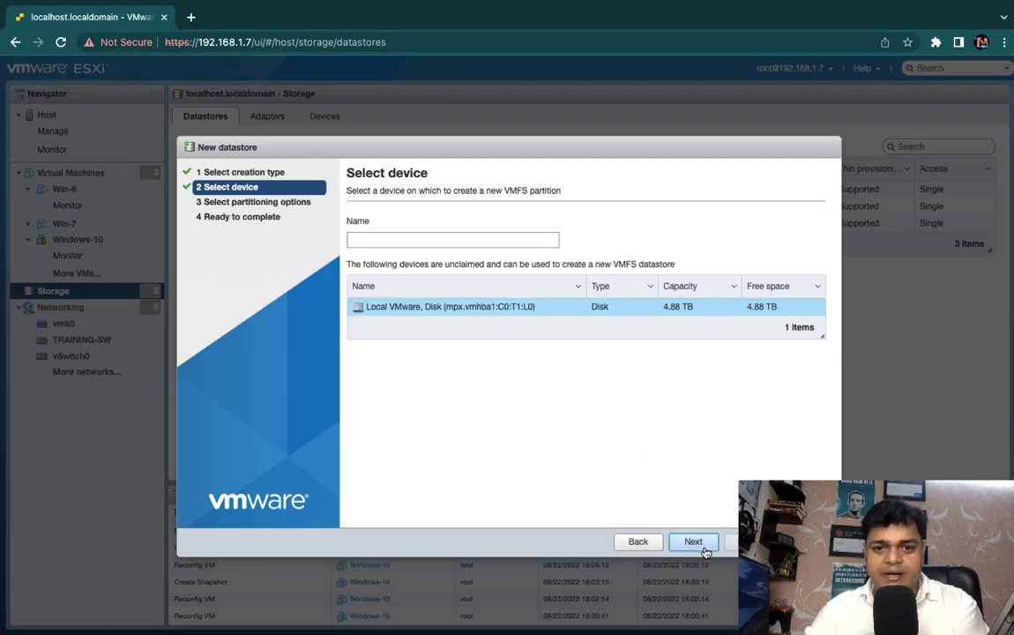
pyautogui.write('Lo')
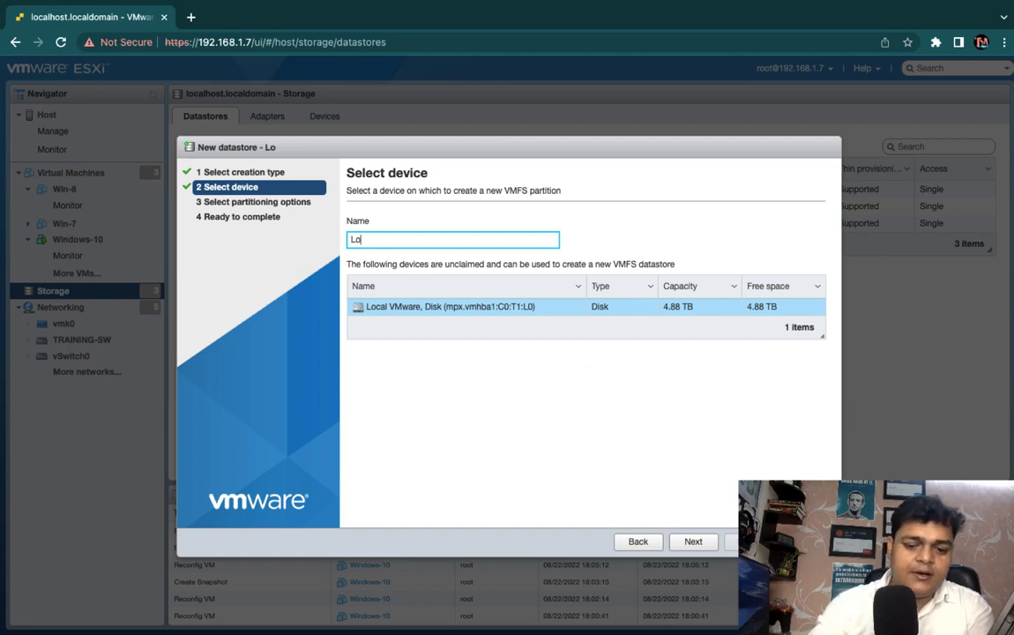
pyautogui.write('cal-Storage')
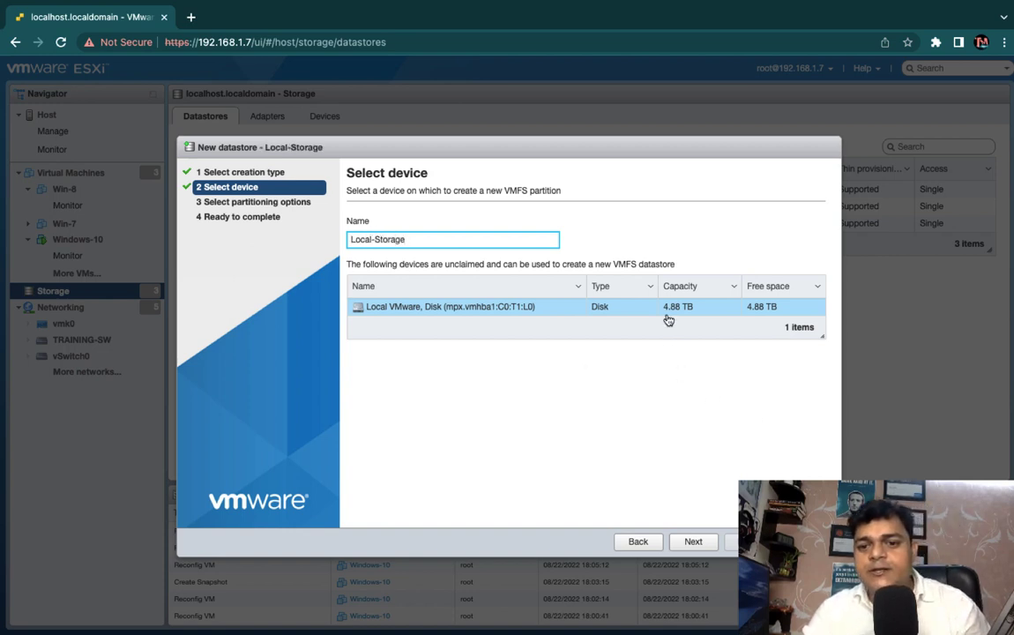
pyautogui.click(698, 545)
pyautogui.click(700, 546)
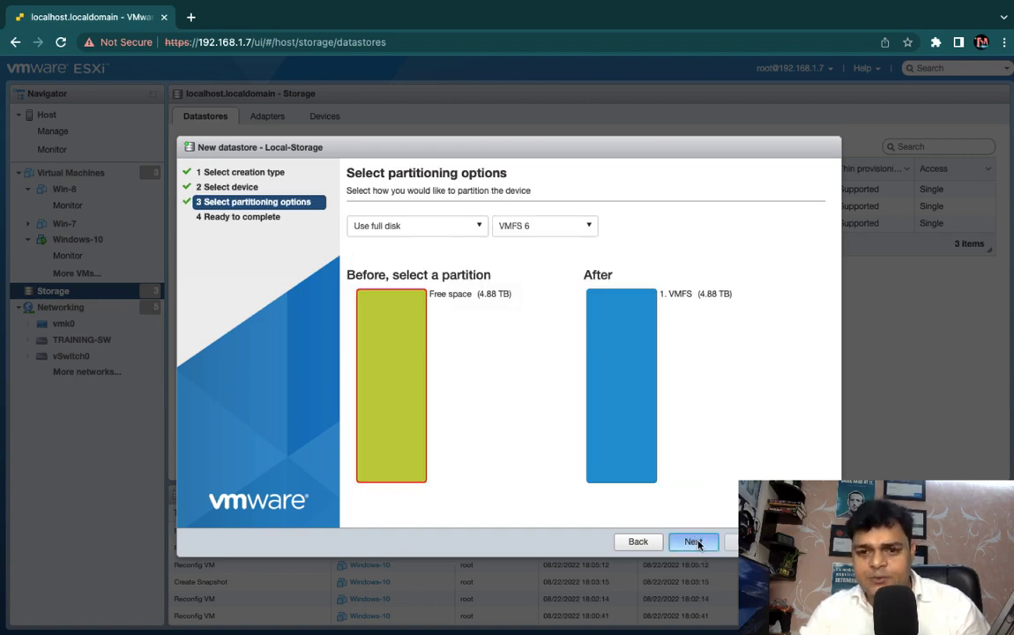
pyautogui.click(745, 541)
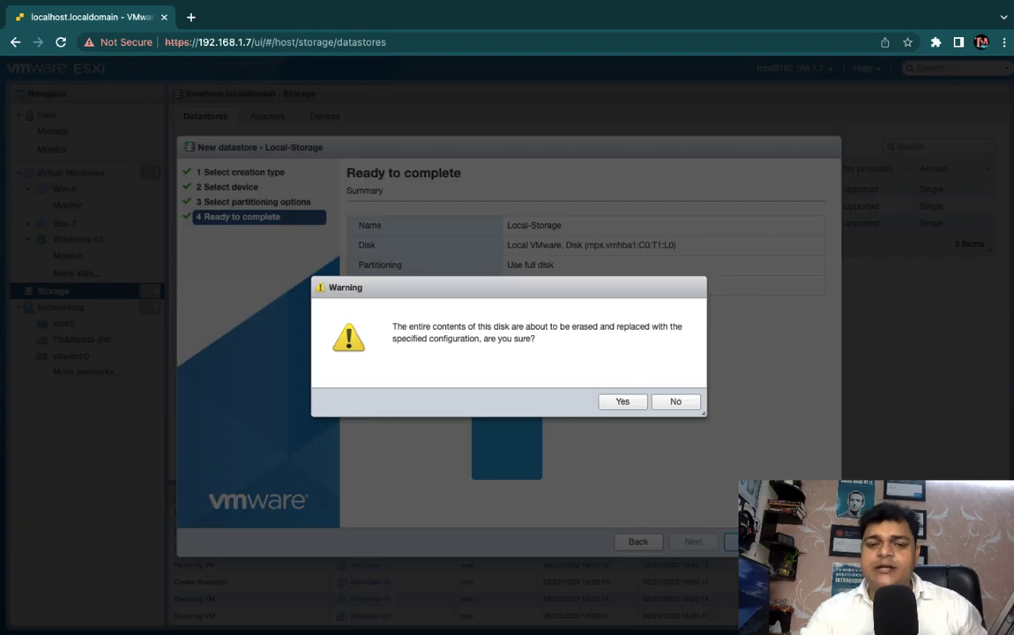
pyautogui.click(625, 404)
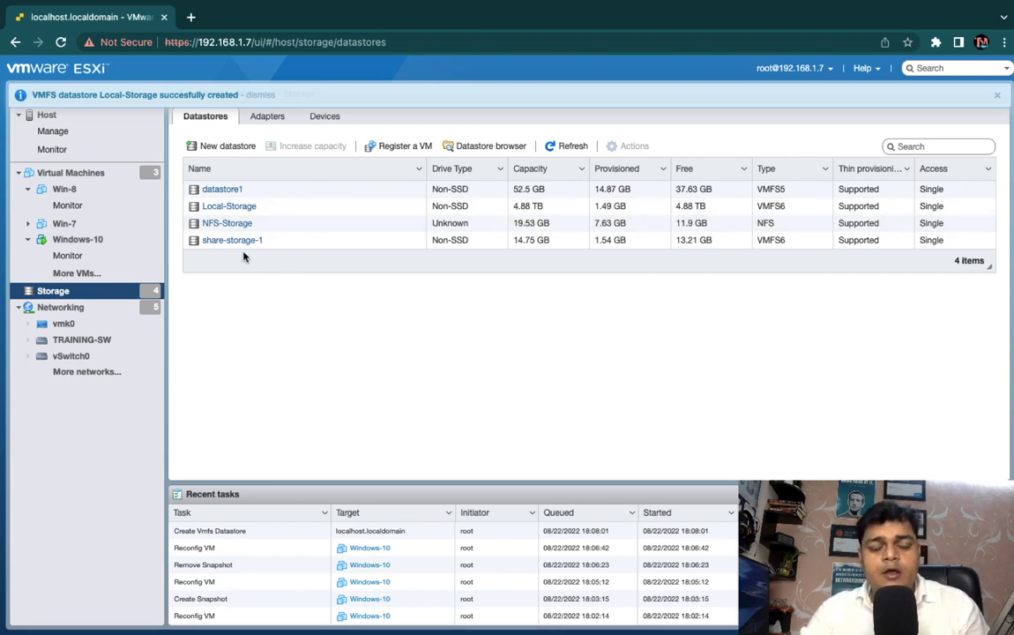
# Restore Disk Management in the guest, and add a new 2000 GB thin-provisioned hard disk in the Windows-10 virtual machine's settings
pyautogui.click(76, 240)
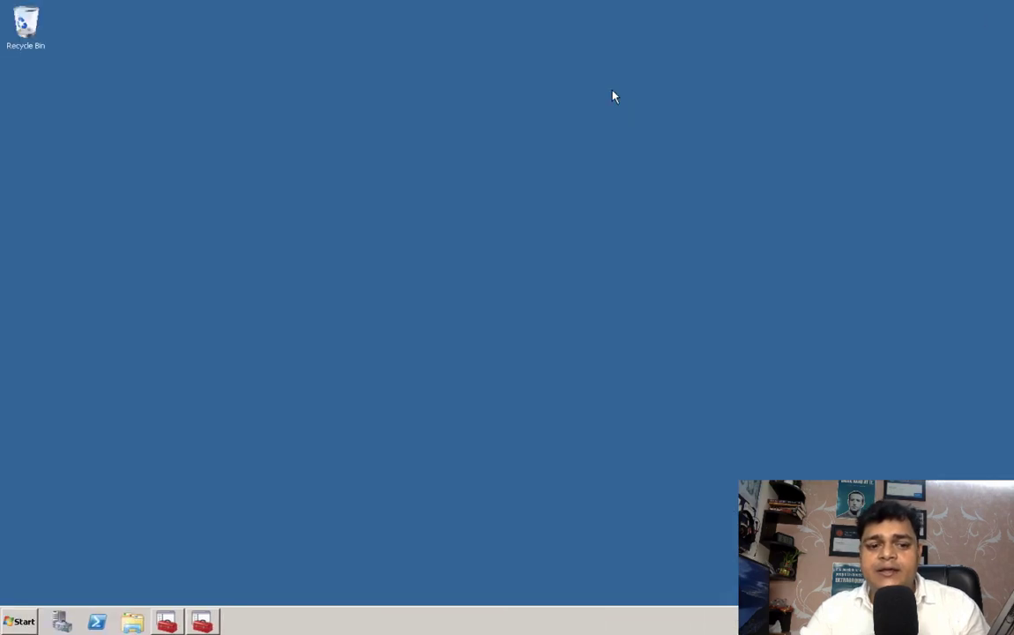
pyautogui.click(209, 618)
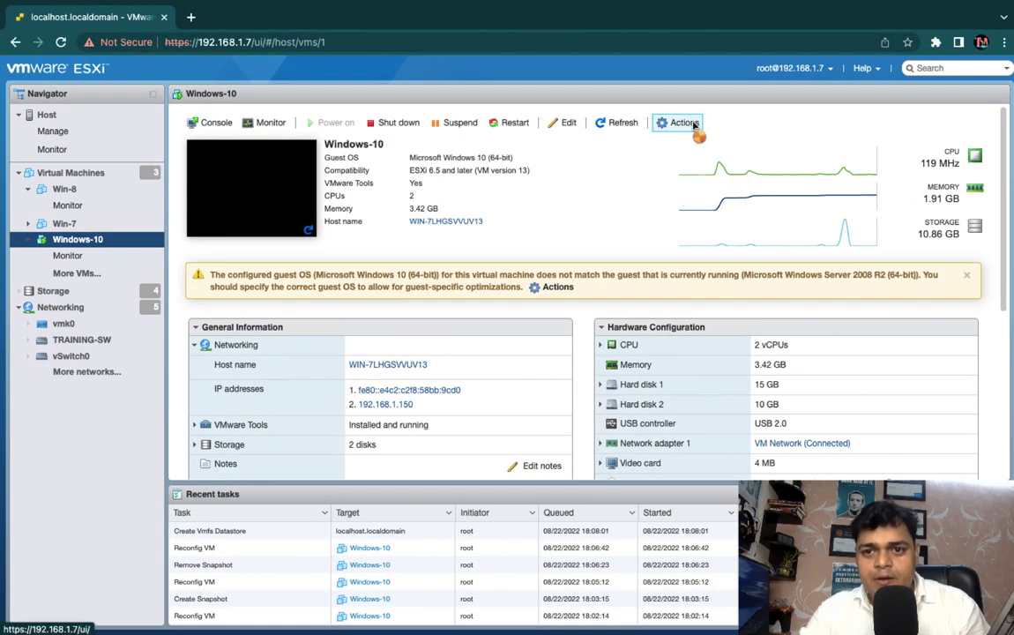
pyautogui.click(686, 123)
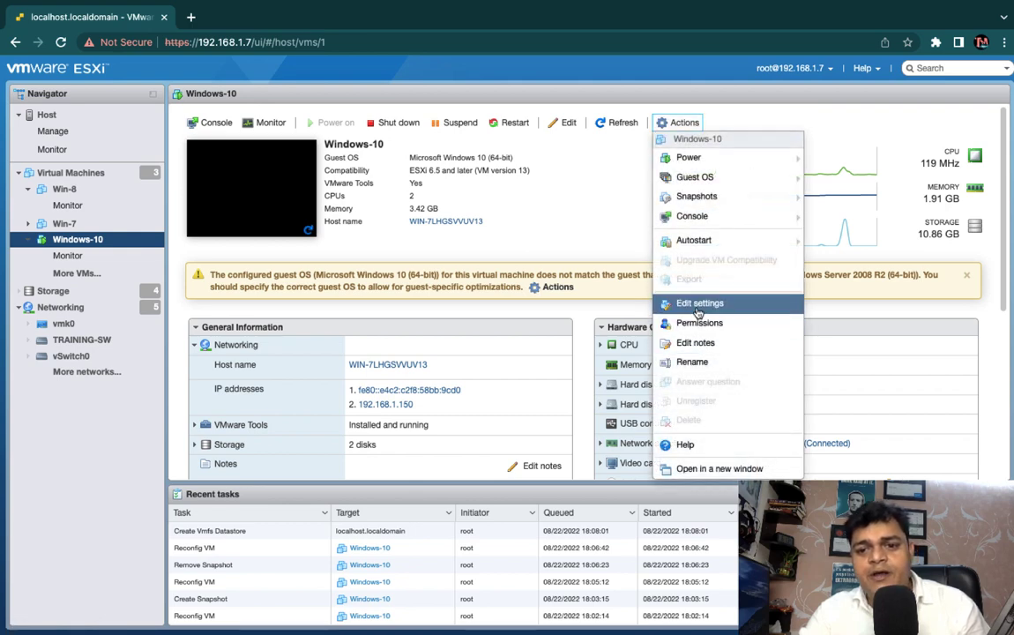
pyautogui.click(696, 302)
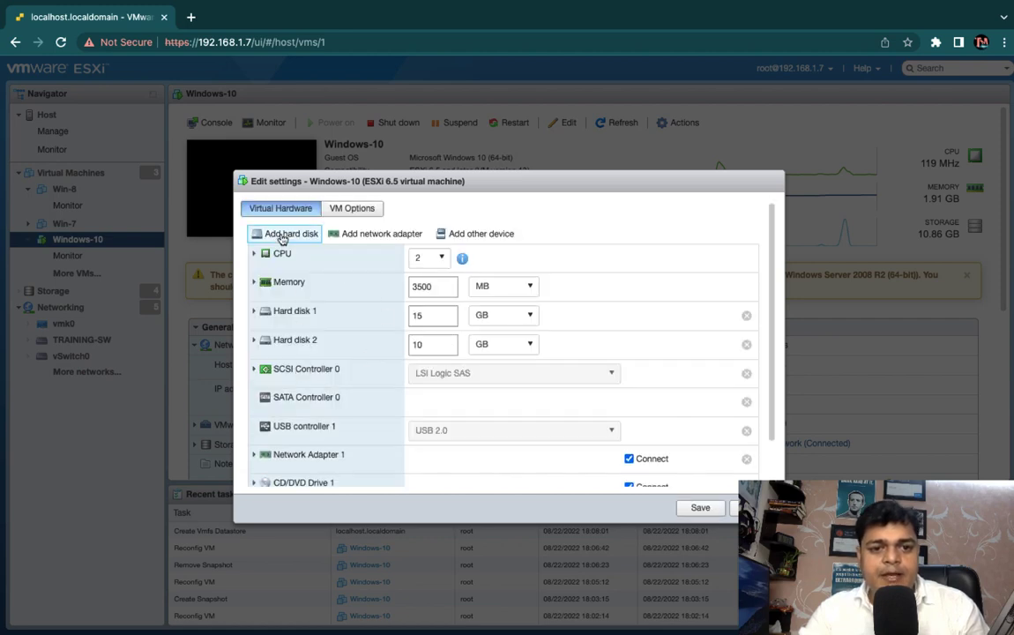
pyautogui.click(282, 236)
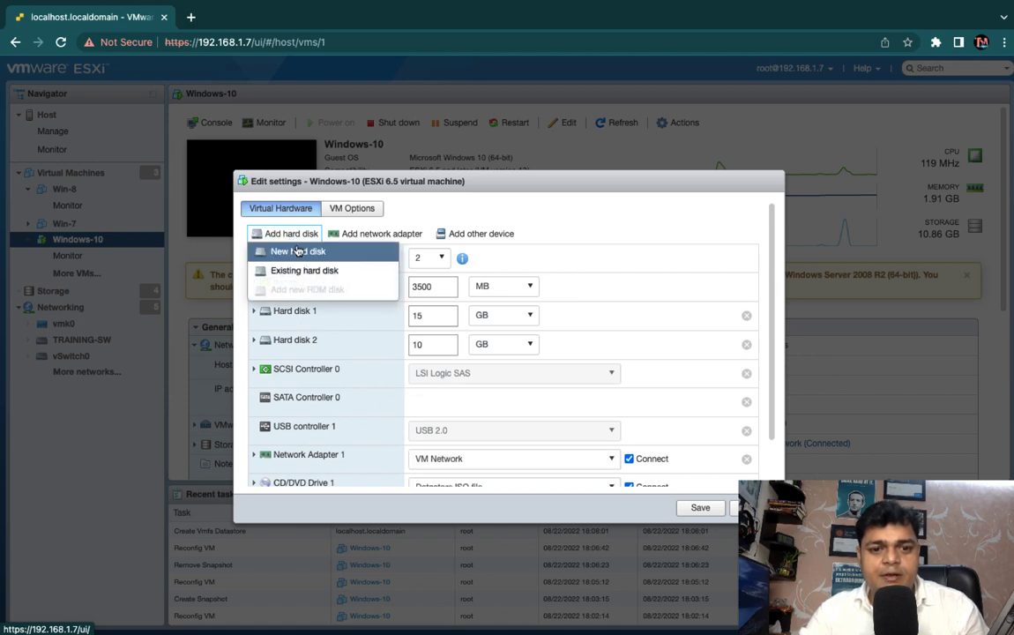
pyautogui.click(297, 252)
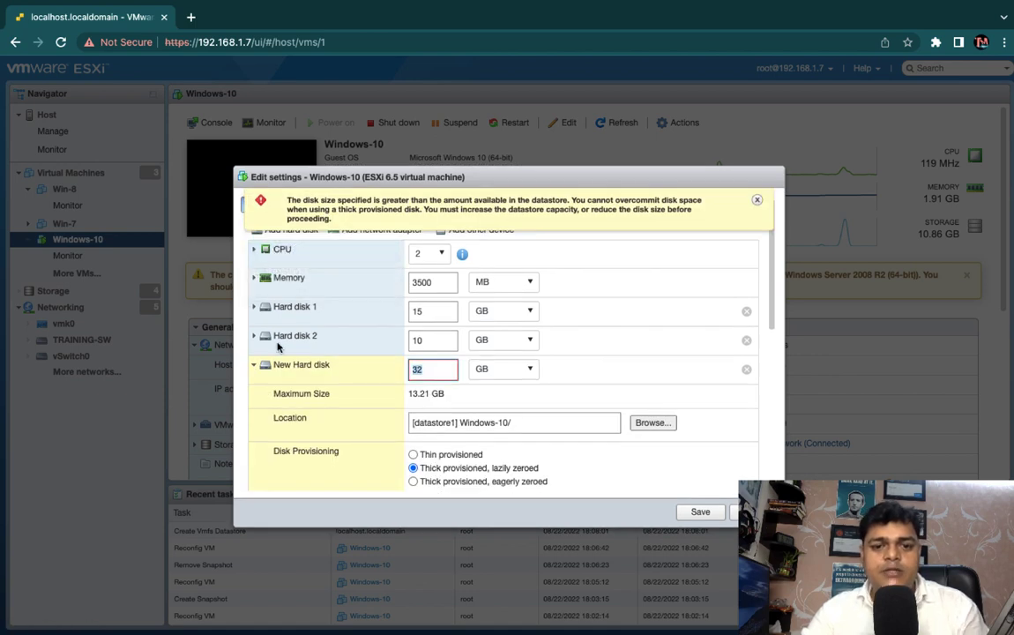
pyautogui.write('2000')
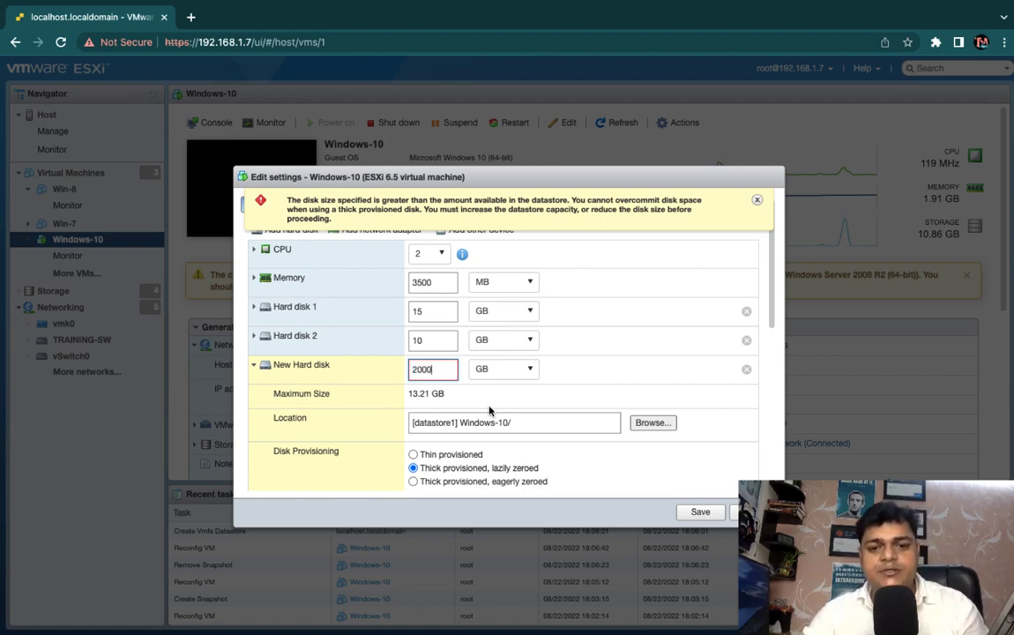
pyautogui.click(437, 454)
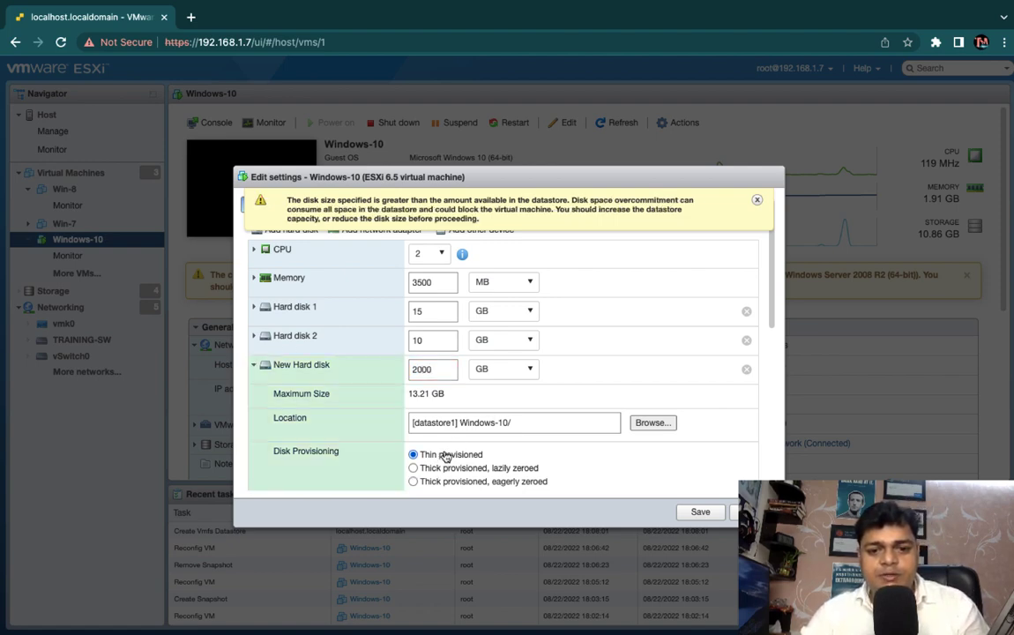
# Set the new hard disk's location to the Local-Storage datastore and save the virtual machine settings
pyautogui.click(651, 423)
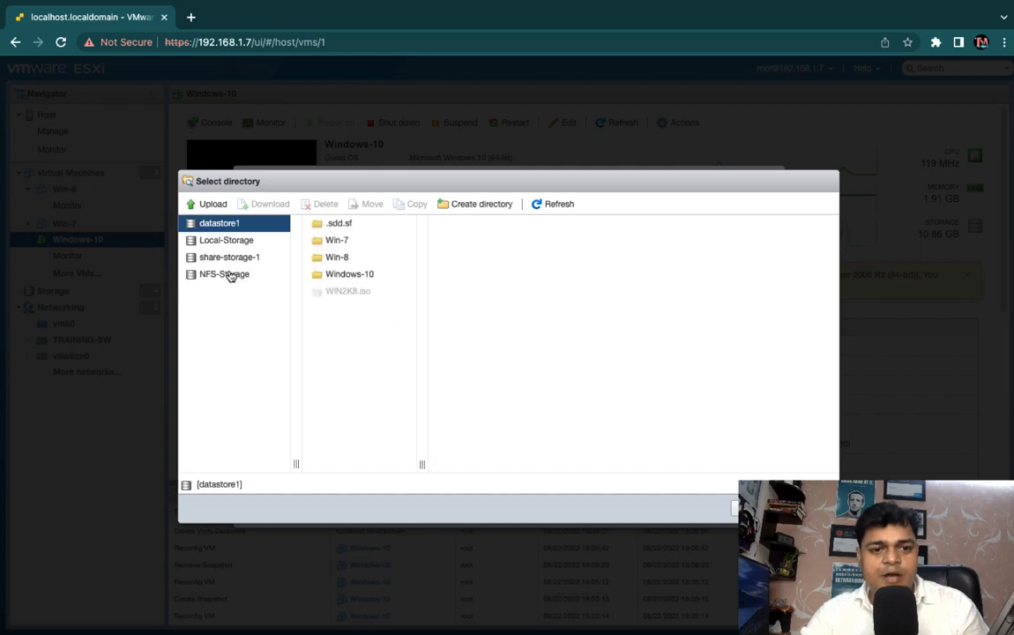
pyautogui.click(227, 242)
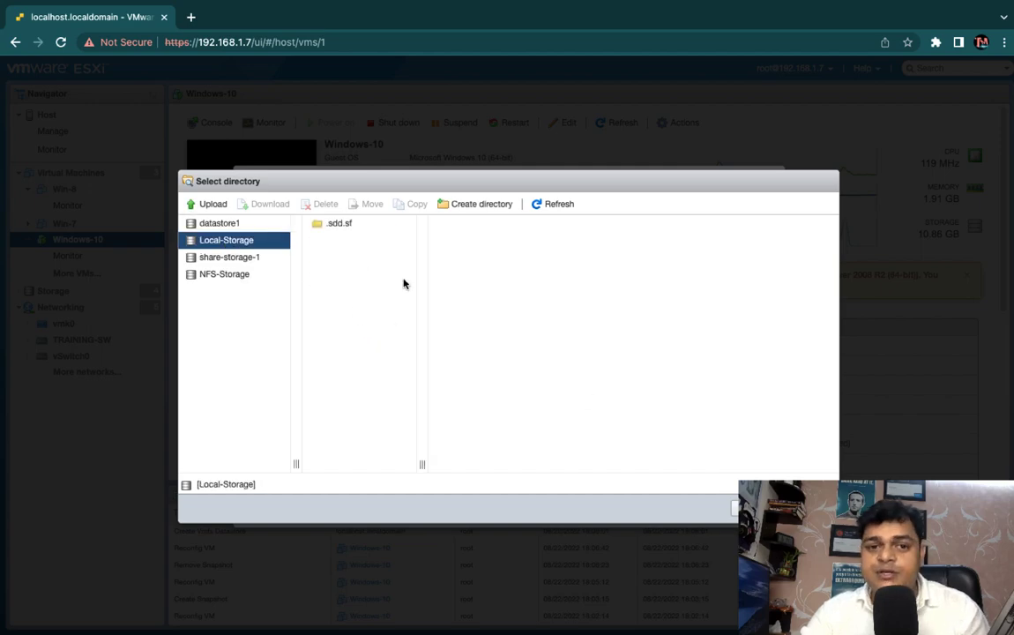
pyautogui.click(732, 508)
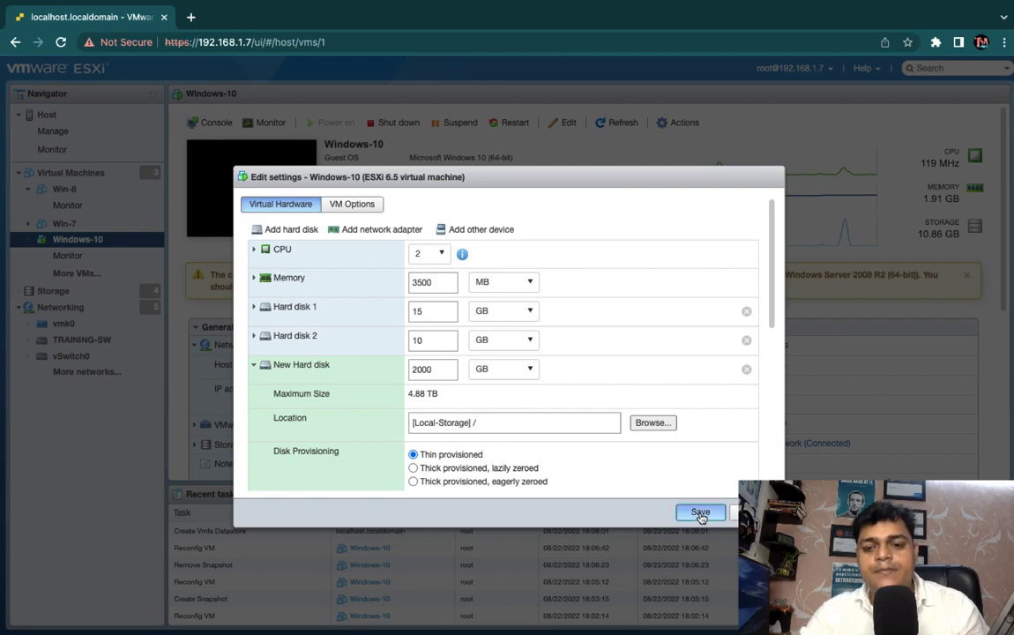
pyautogui.click(700, 514)
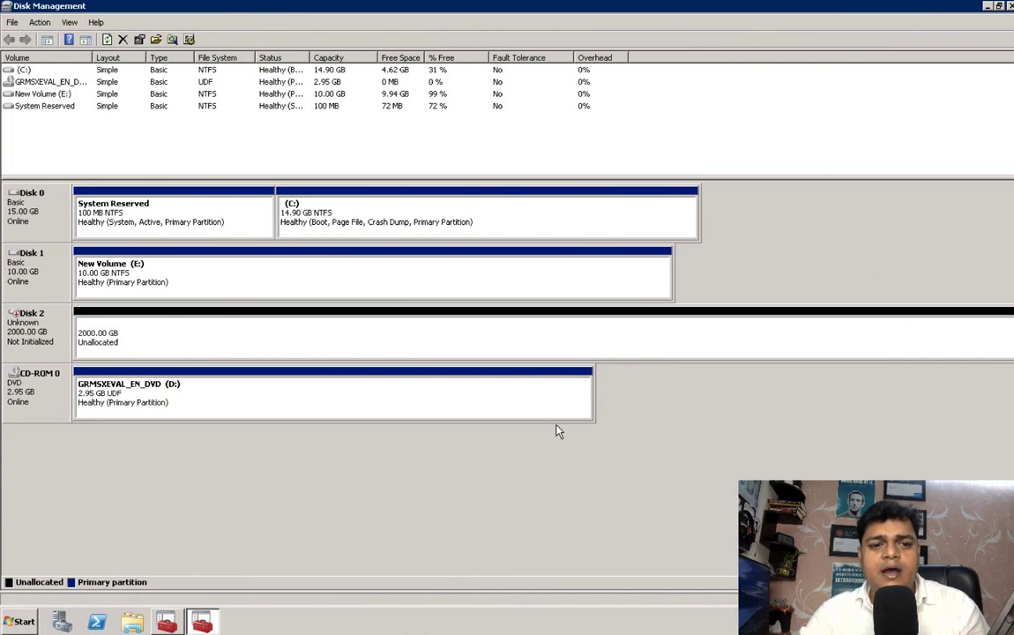
# Initialize Disk 2 in the guest's Disk Management with the MBR (Master Boot Record) partition style
pyautogui.rightClick(19, 326)
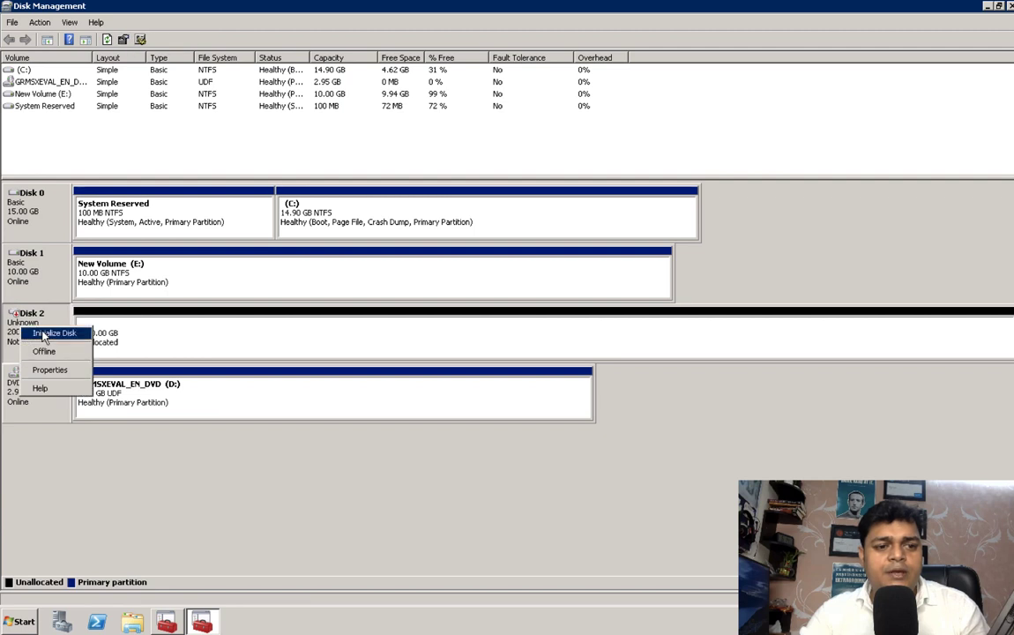
pyautogui.click(49, 274)
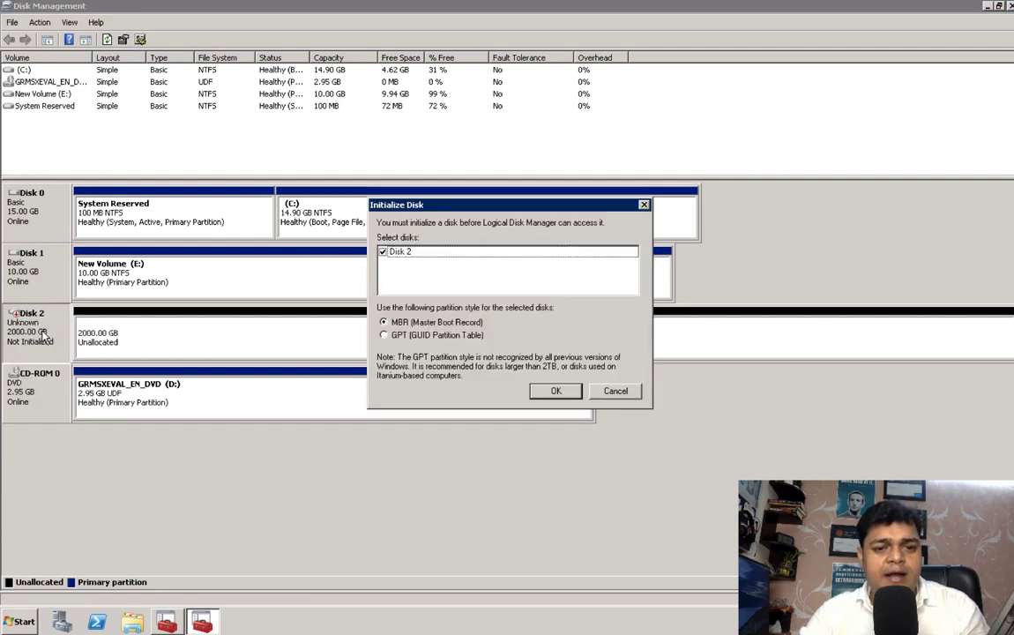
pyautogui.click(555, 391)
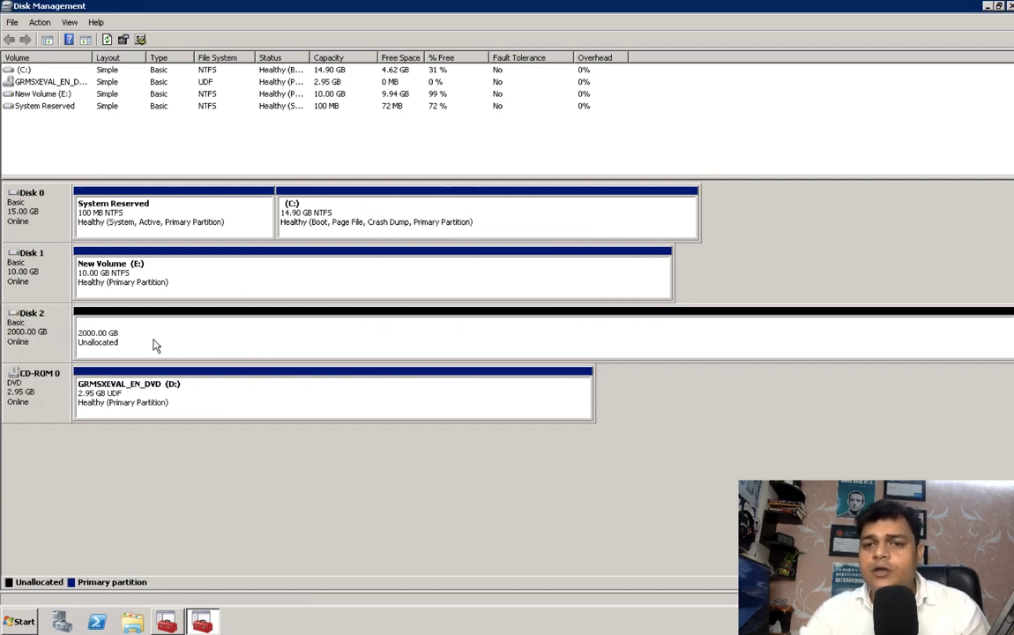
# Create a simple volume using all unallocated space on Disk 2, quick-formatted as NTFS with the volume label 2TB
pyautogui.rightClick(187, 323)
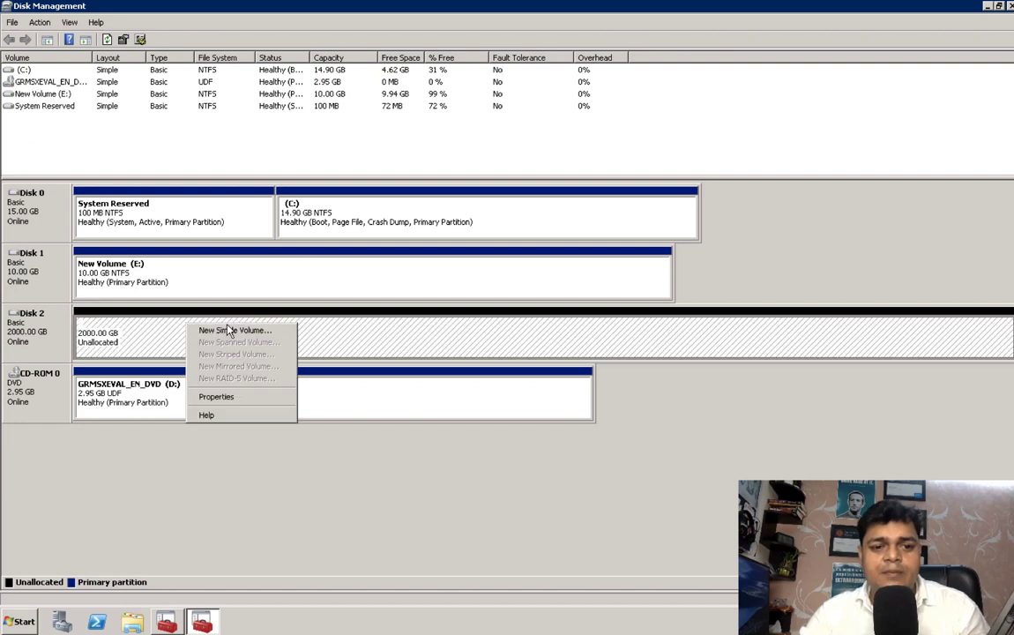
pyautogui.click(230, 330)
pyautogui.click(281, 319)
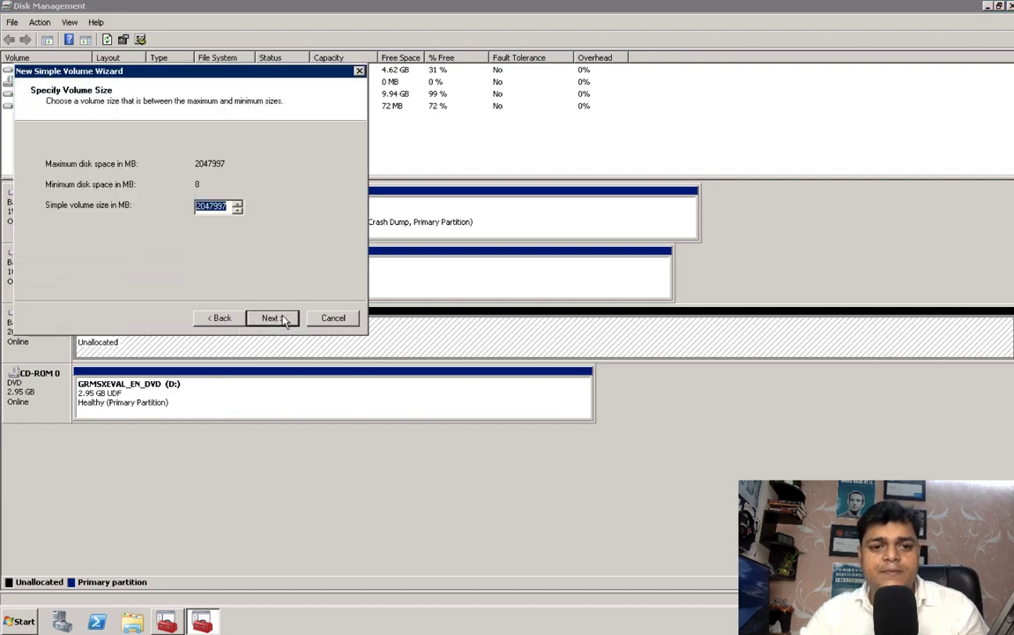
pyautogui.click(280, 319)
pyautogui.click(280, 319)
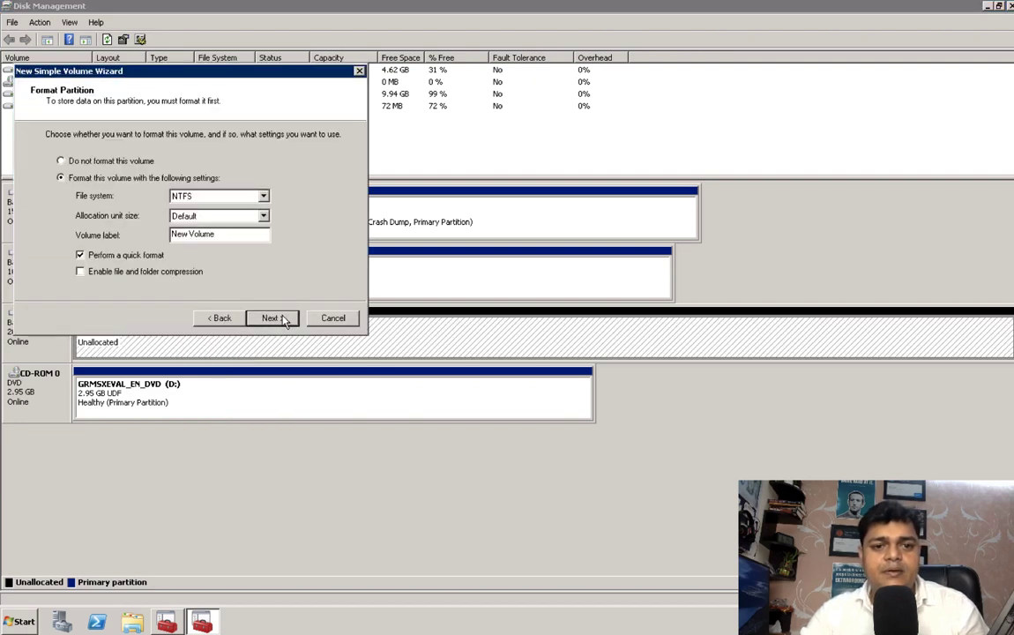
pyautogui.moveTo(215, 235); pyautogui.dragTo(173, 235)
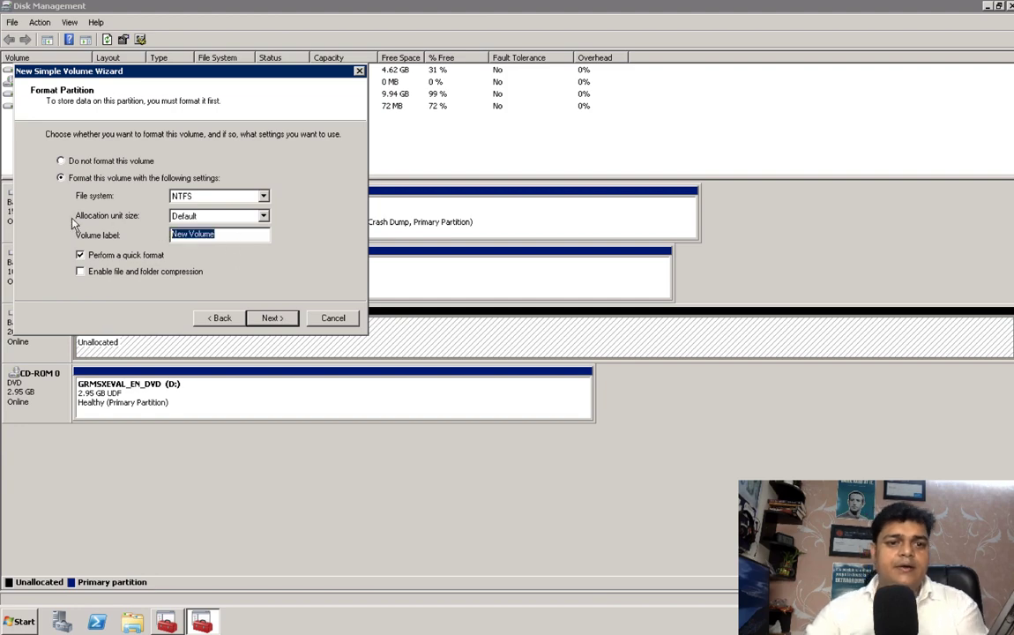
pyautogui.write('test')
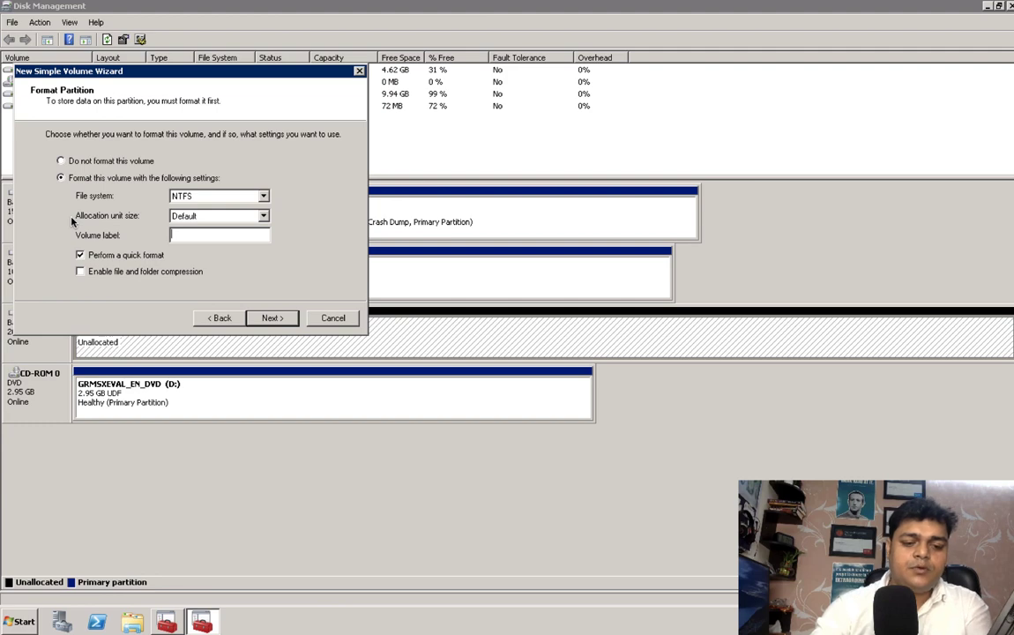
pyautogui.click(271, 317)
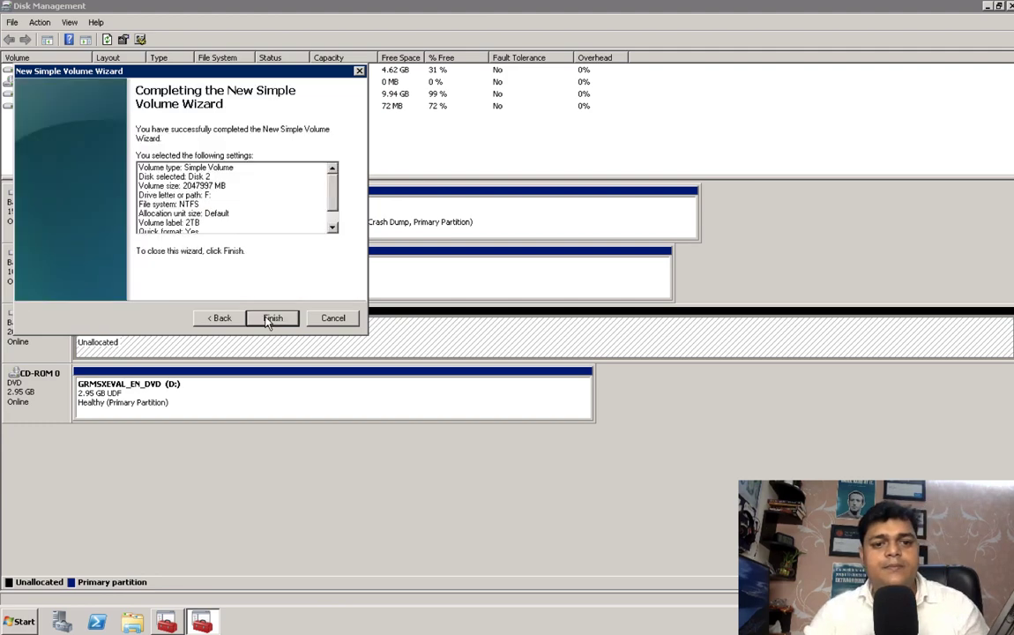
pyautogui.click(267, 318)
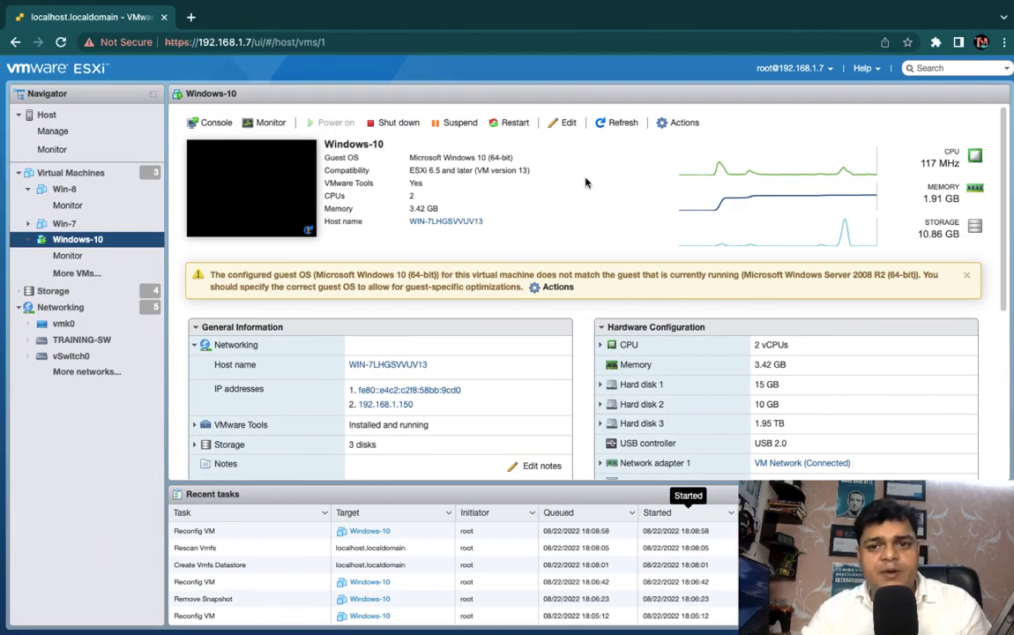
# On the ESXi host page, set Hard disk 3 of the Windows-10 virtual machine to 3.5 TB and save the settings
pyautogui.click(676, 124)
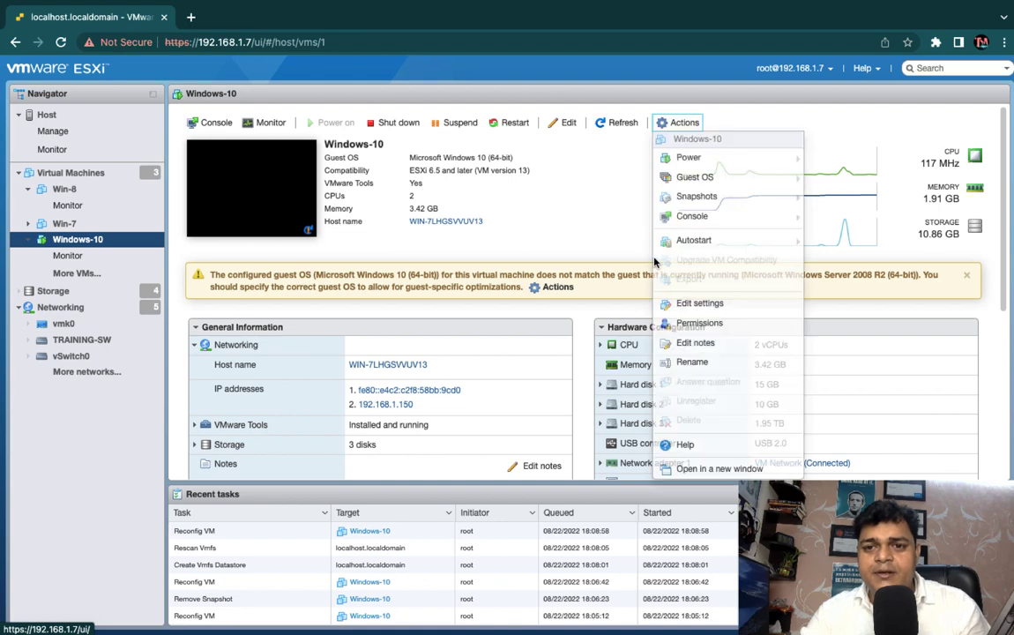
pyautogui.moveTo(699, 222)
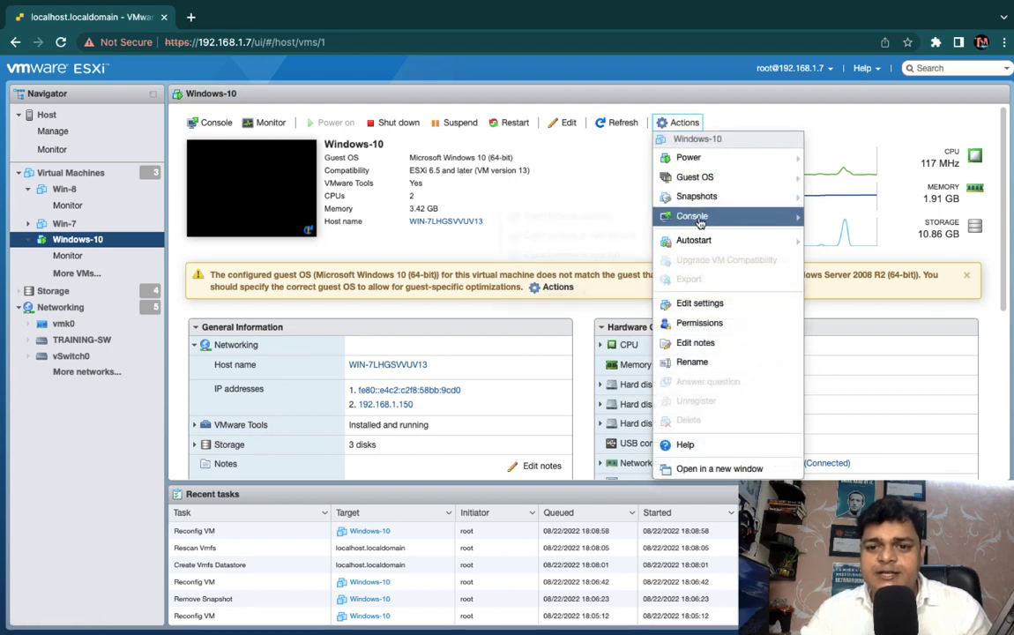
pyautogui.click(699, 302)
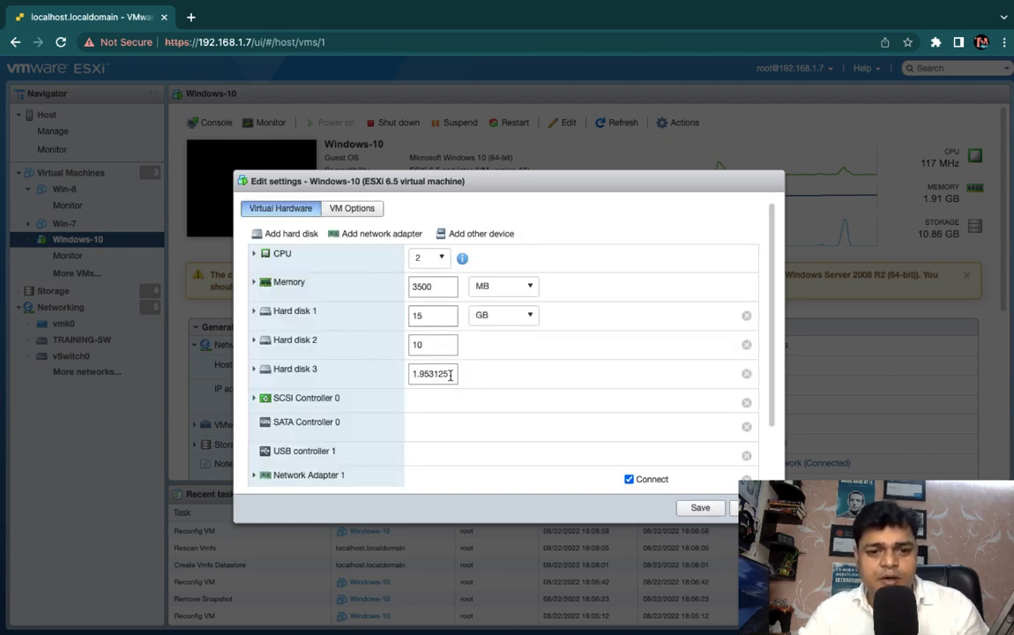
pyautogui.moveTo(443, 374); pyautogui.dragTo(389, 378)
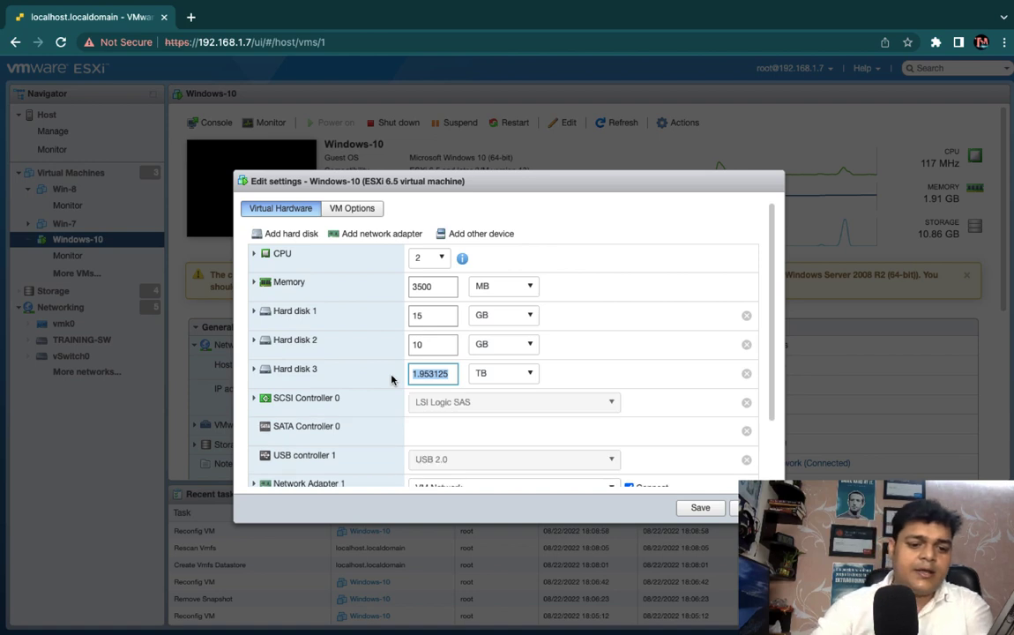
pyautogui.write('3500')
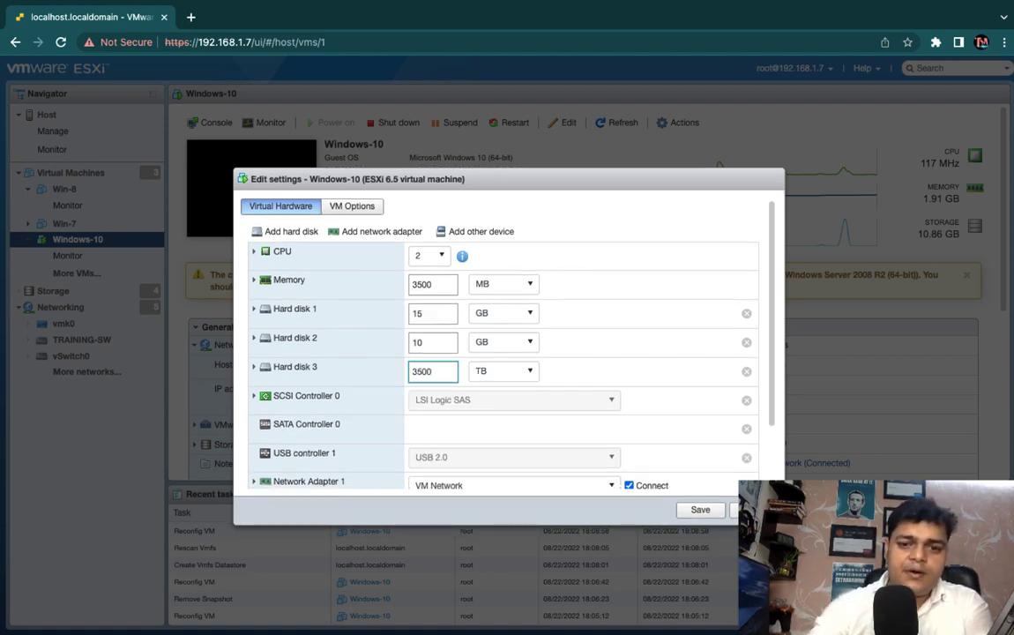
pyautogui.press('BackSpace')
pyautogui.press('BackSpace')
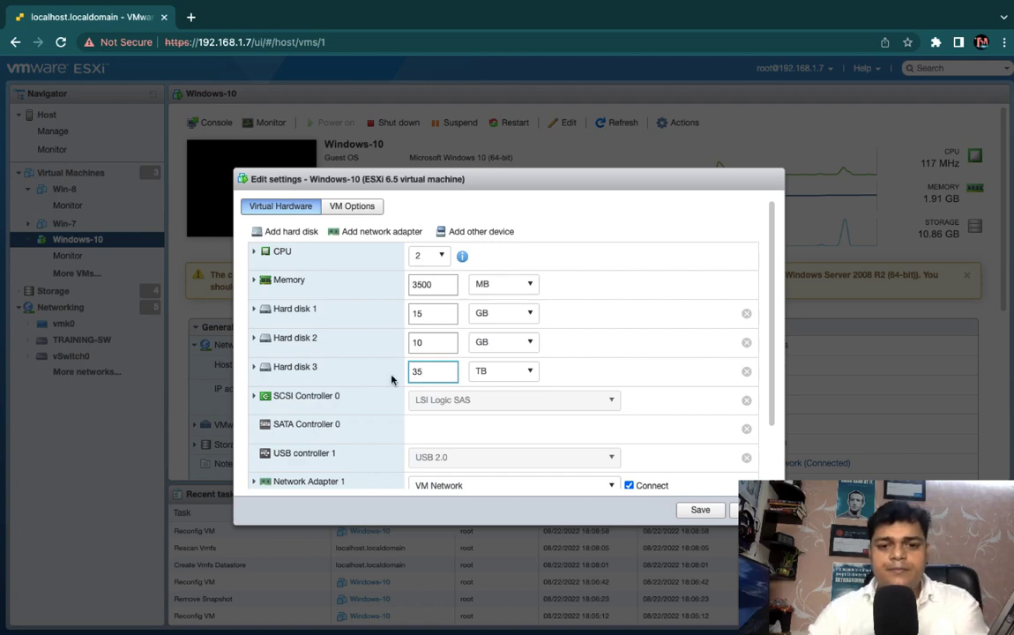
pyautogui.click(419, 371)
pyautogui.write('.')
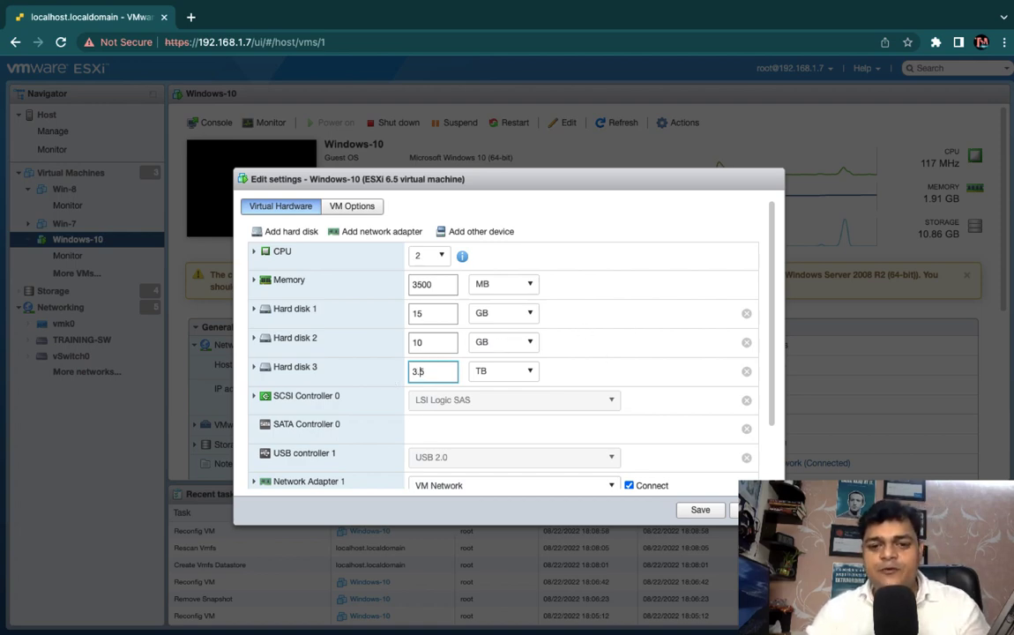
pyautogui.click(651, 294)
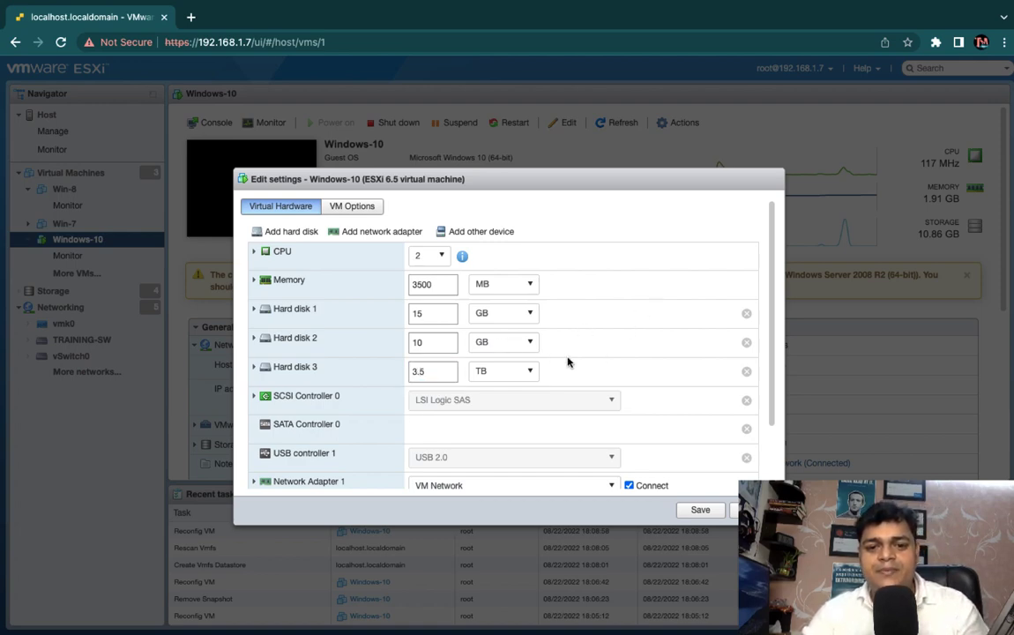
pyautogui.click(702, 511)
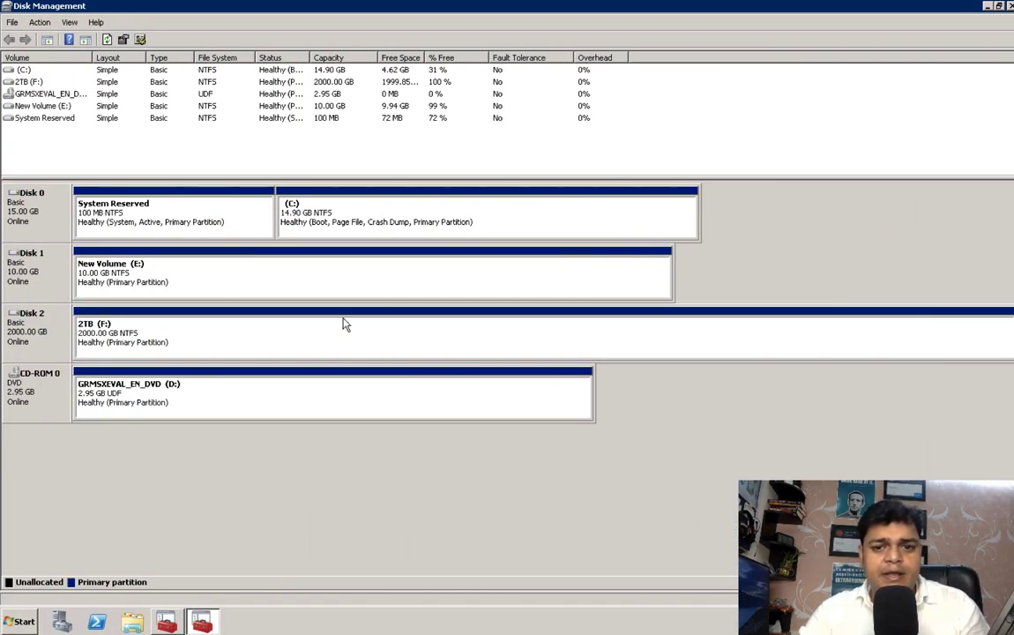
# Refresh the guest's Disk Management and extend the 2TB (F:) volume on Disk 2 by 49153 MB
pyautogui.click(108, 40)
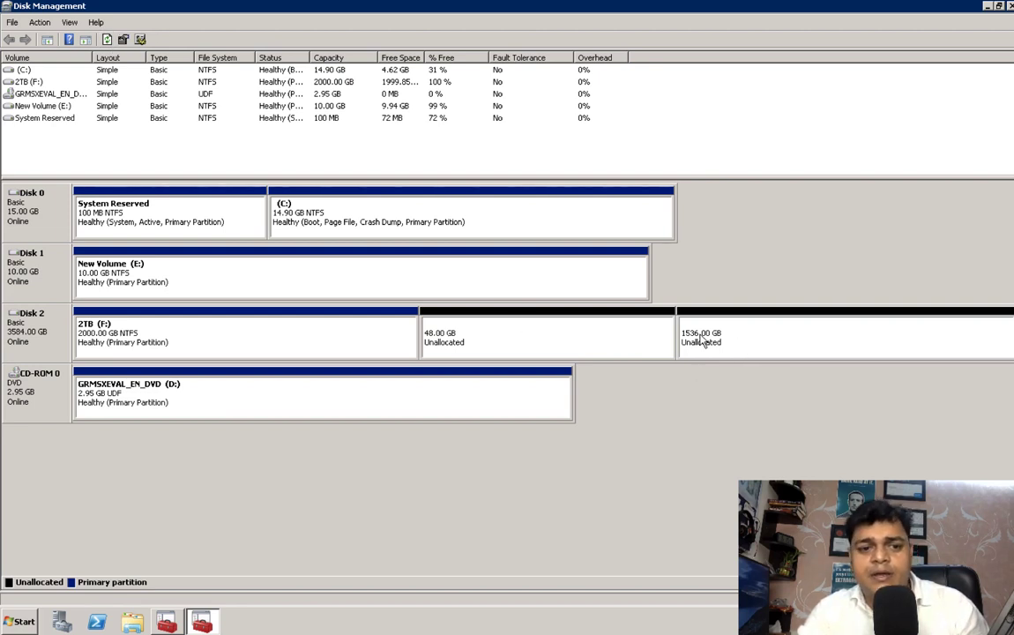
pyautogui.rightClick(334, 330)
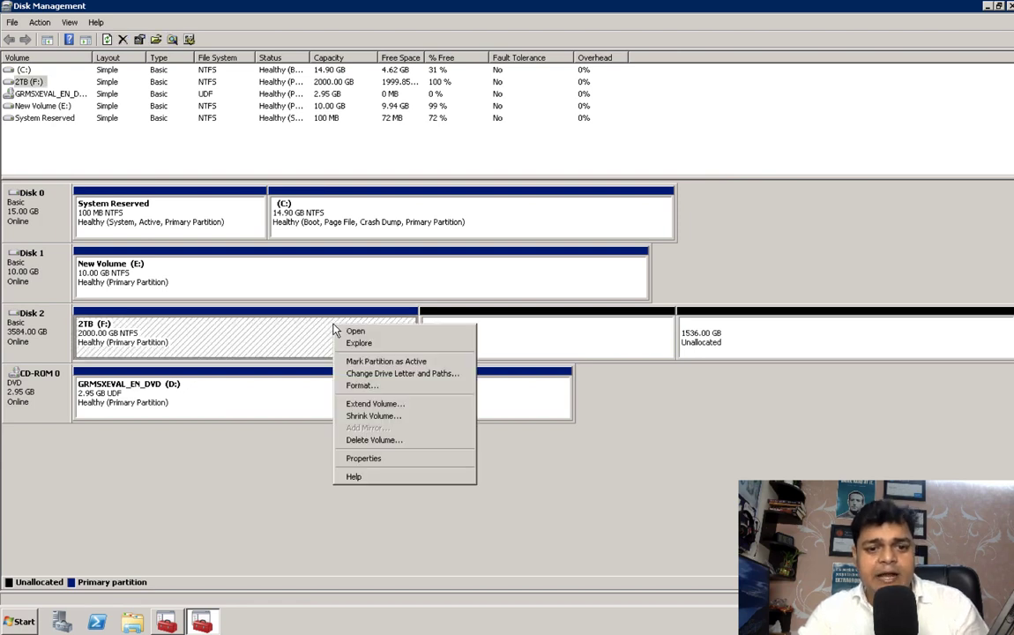
pyautogui.click(371, 404)
pyautogui.click(269, 329)
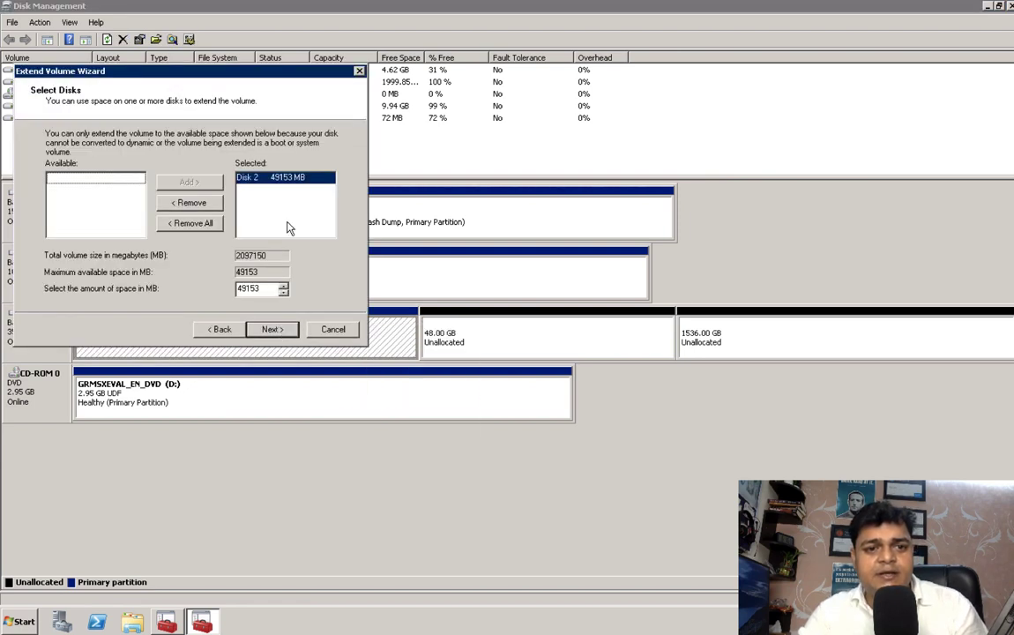
pyautogui.click(276, 334)
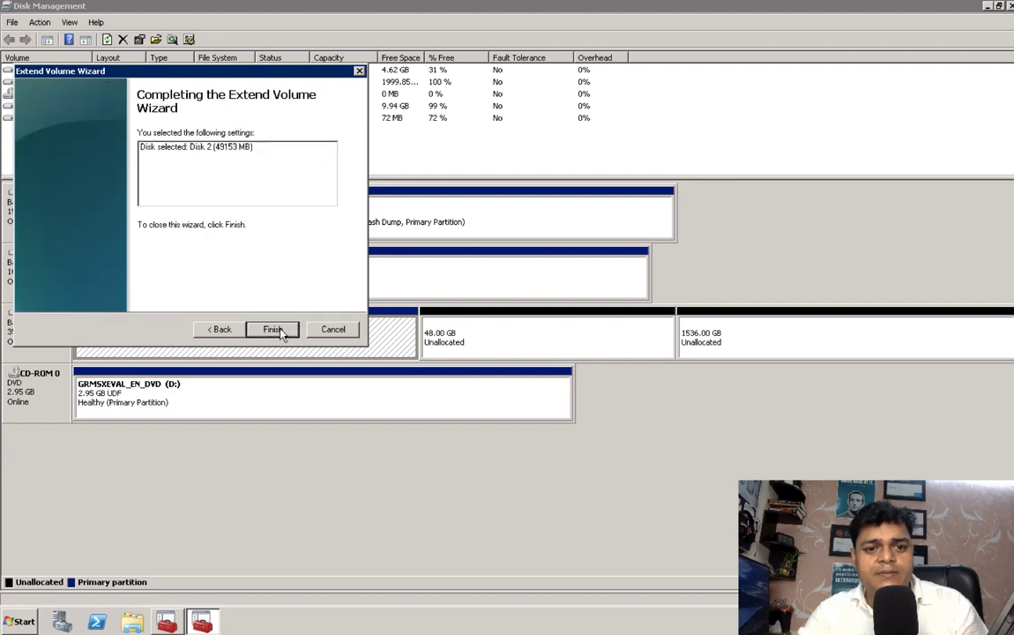
pyautogui.click(279, 329)
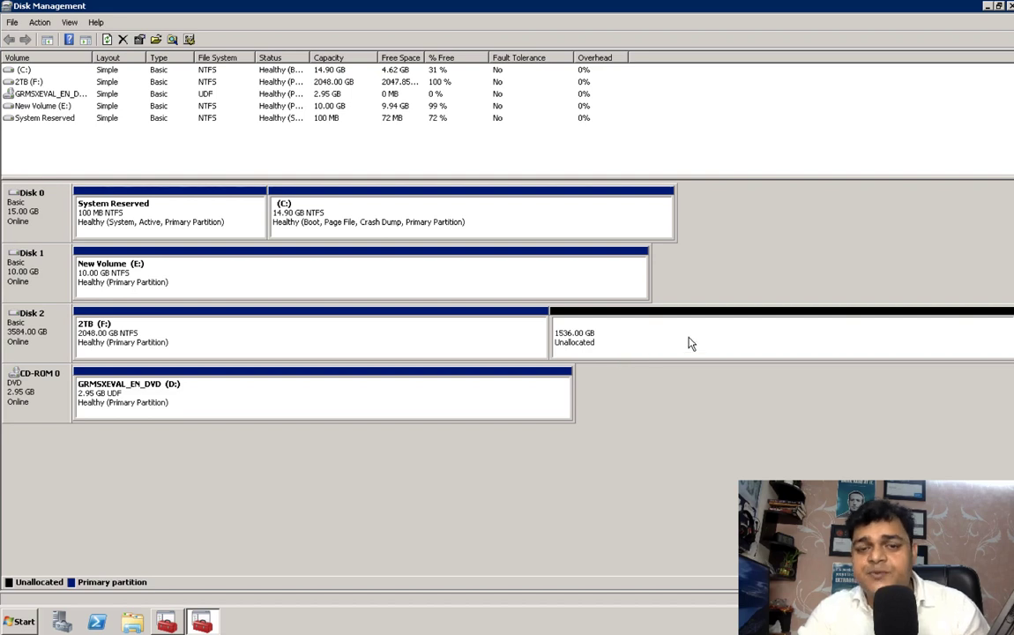
# Check whether the 2TB (F:) volume can be extended further, and review its general properties
pyautogui.rightClick(375, 324)
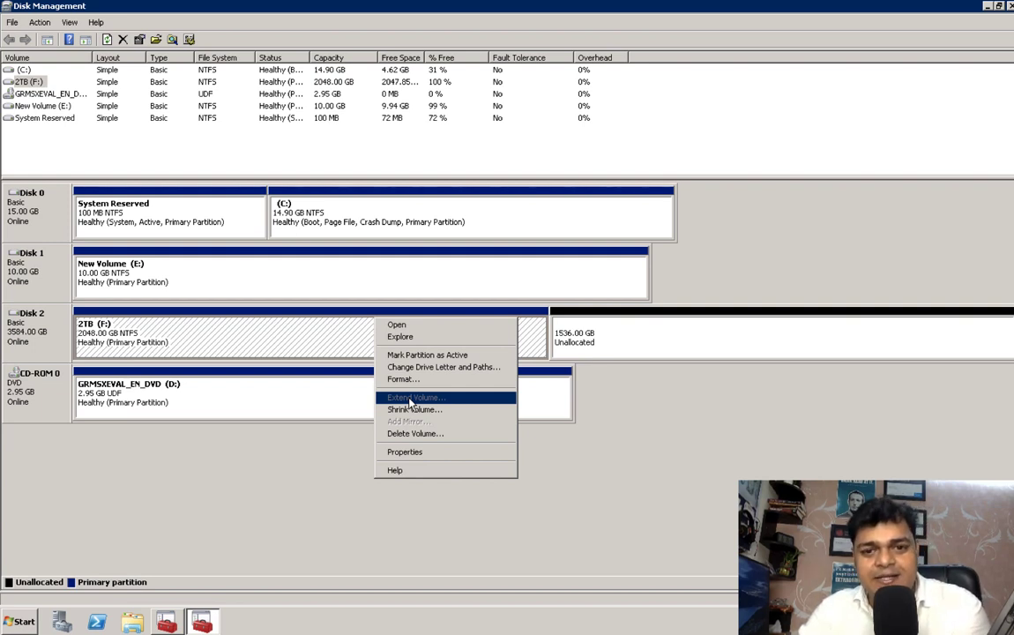
pyautogui.click(281, 341)
pyautogui.rightClick(305, 331)
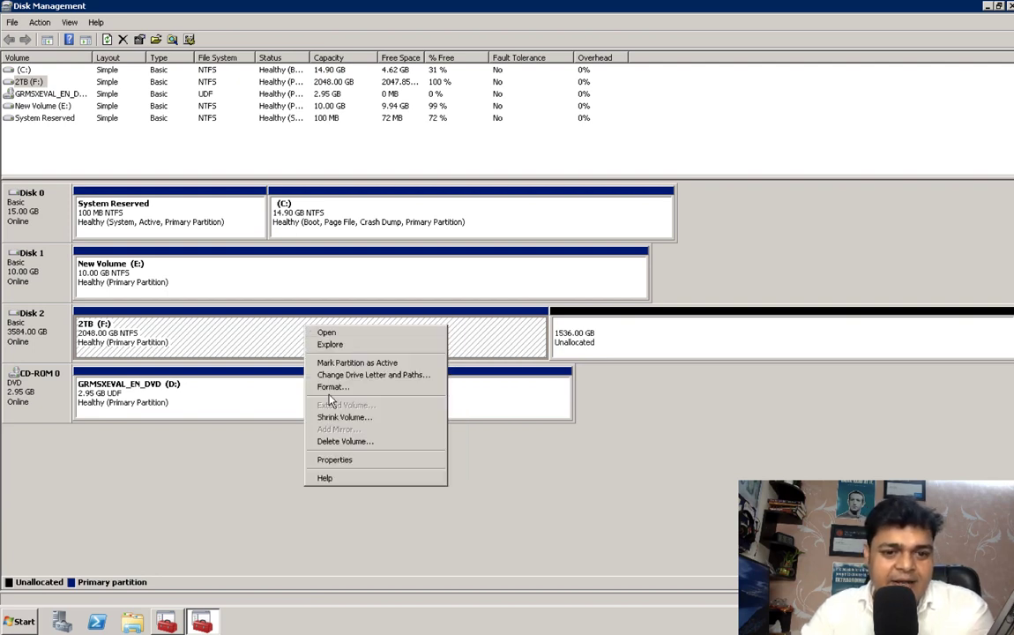
pyautogui.click(341, 469)
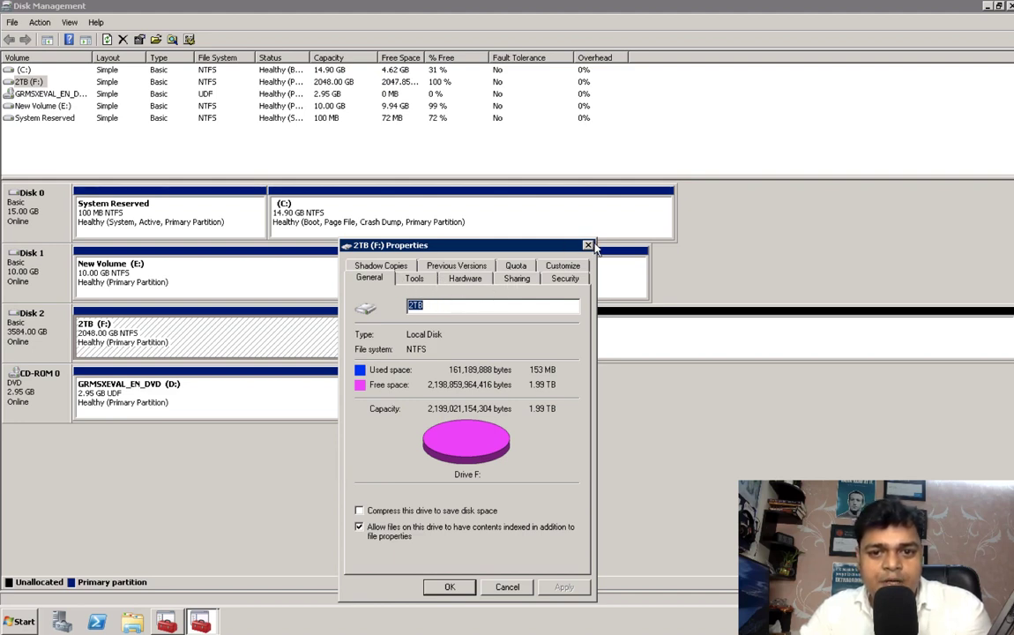
pyautogui.press('Escape')
# Examine Disk 2's conversion options, driver details and volume information, including its partition style, and close its properties
pyautogui.rightClick(12, 338)
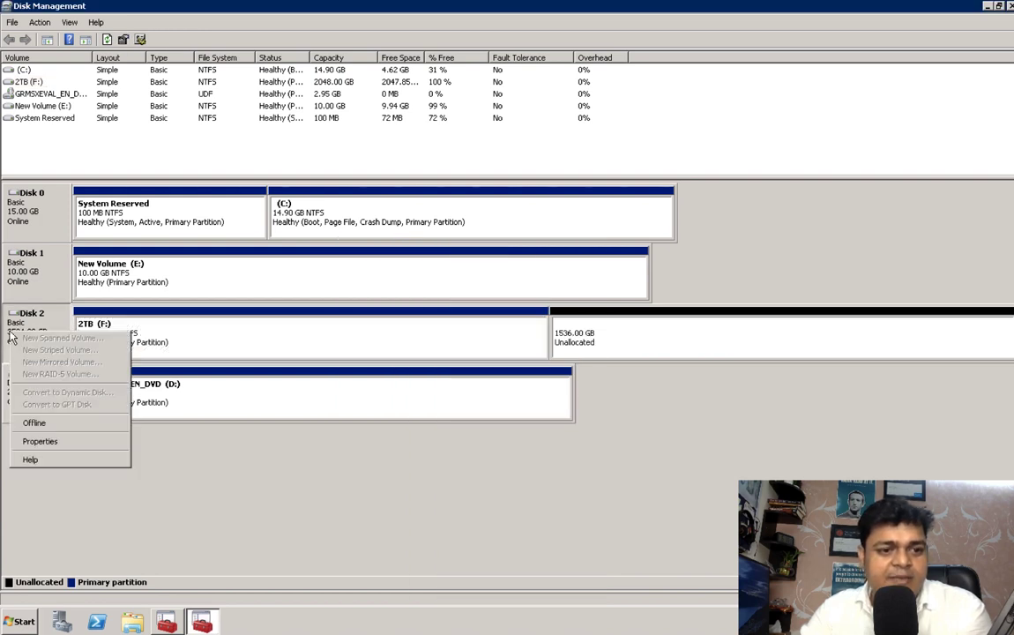
pyautogui.click(41, 442)
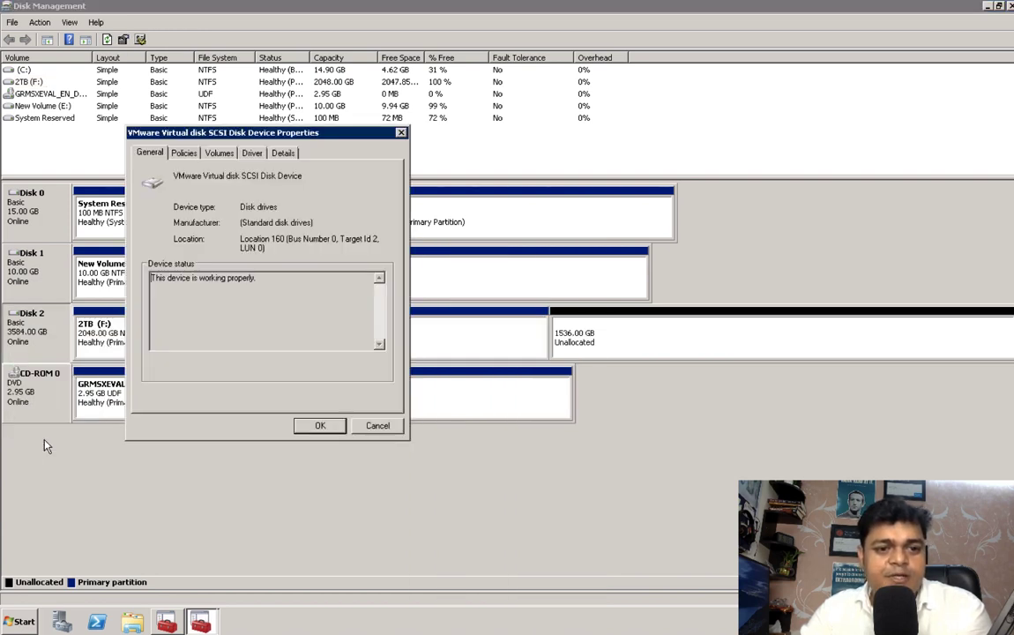
pyautogui.click(252, 154)
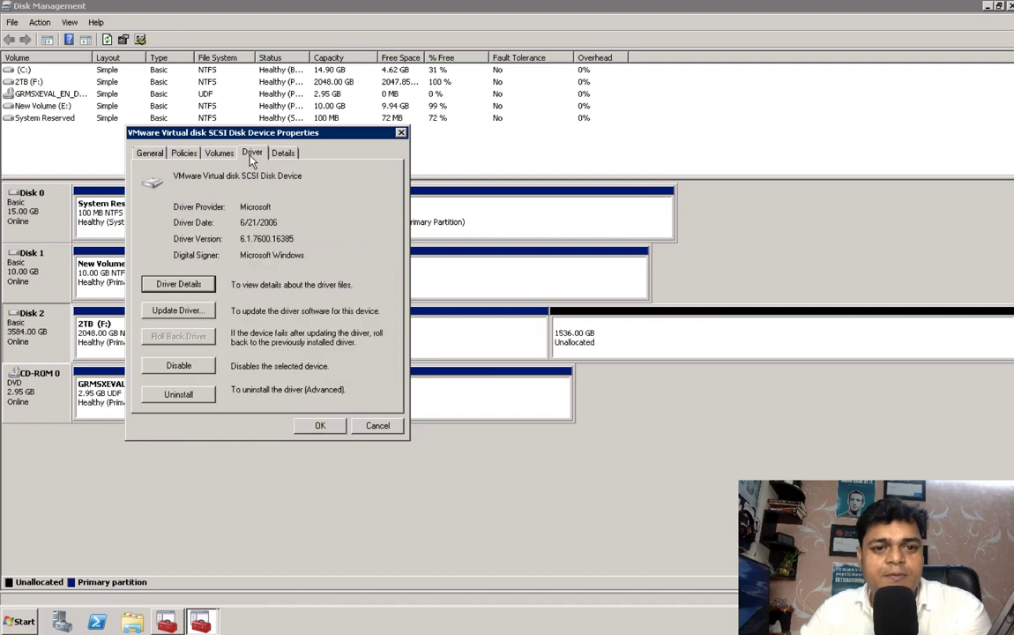
pyautogui.click(220, 154)
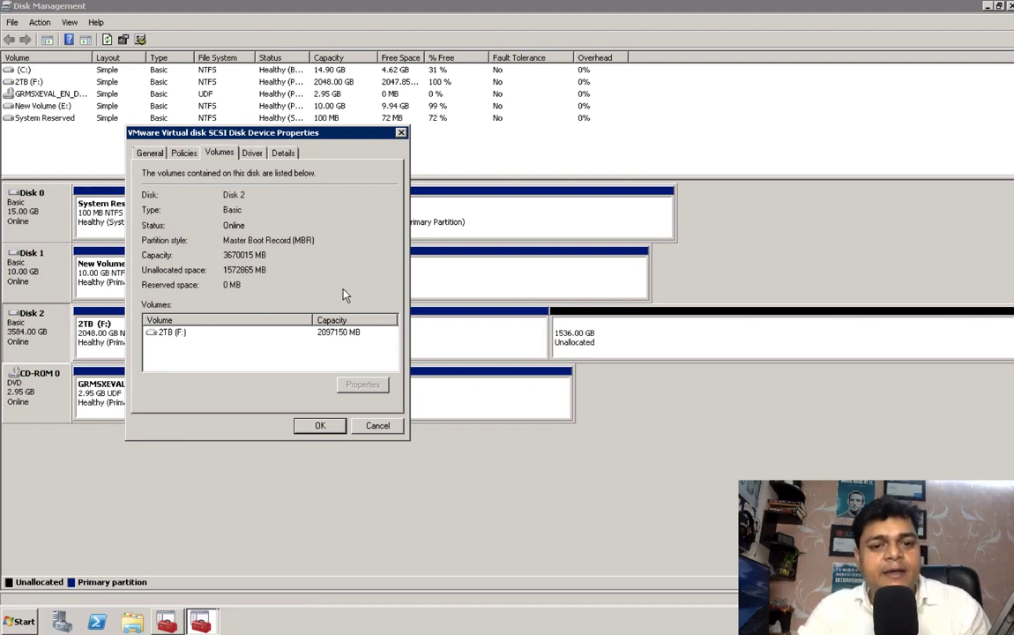
pyautogui.click(376, 426)
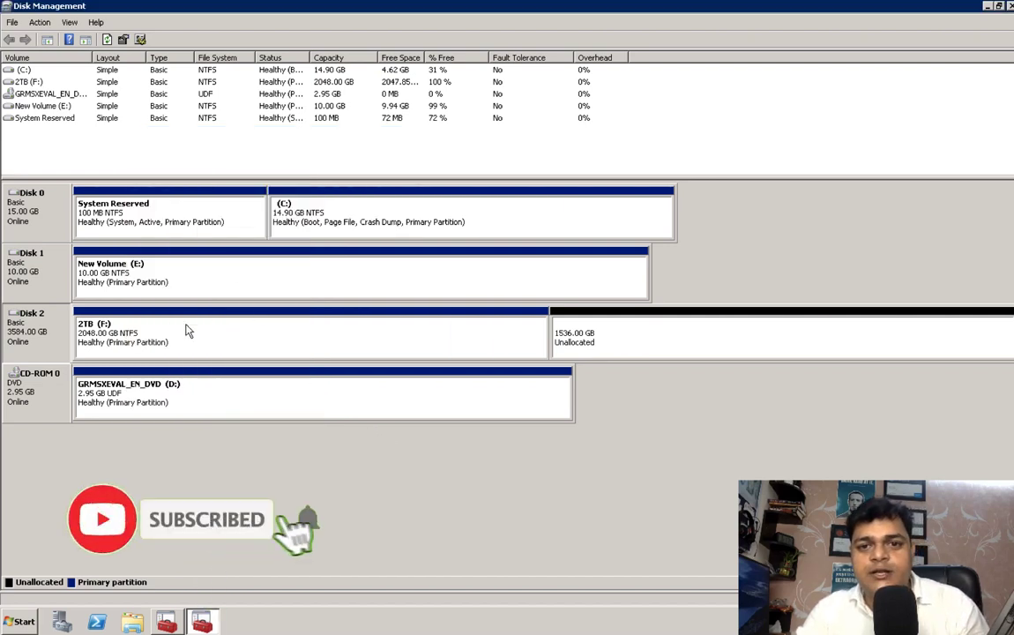
# Try to delete the 2TB (F:) volume on Disk 2, and decline the data erasure
pyautogui.rightClick(137, 335)
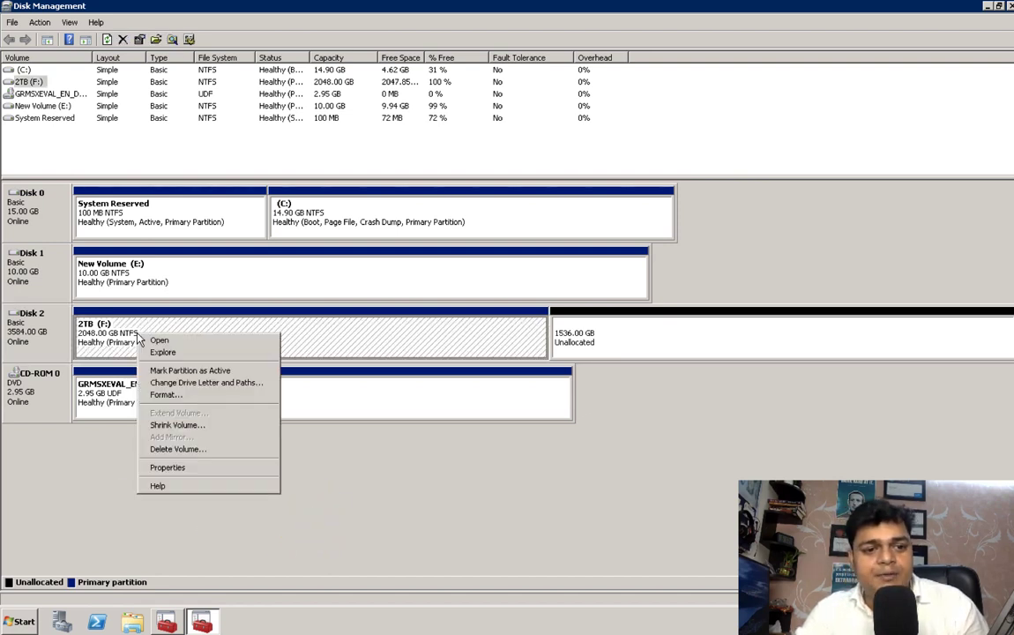
pyautogui.click(177, 449)
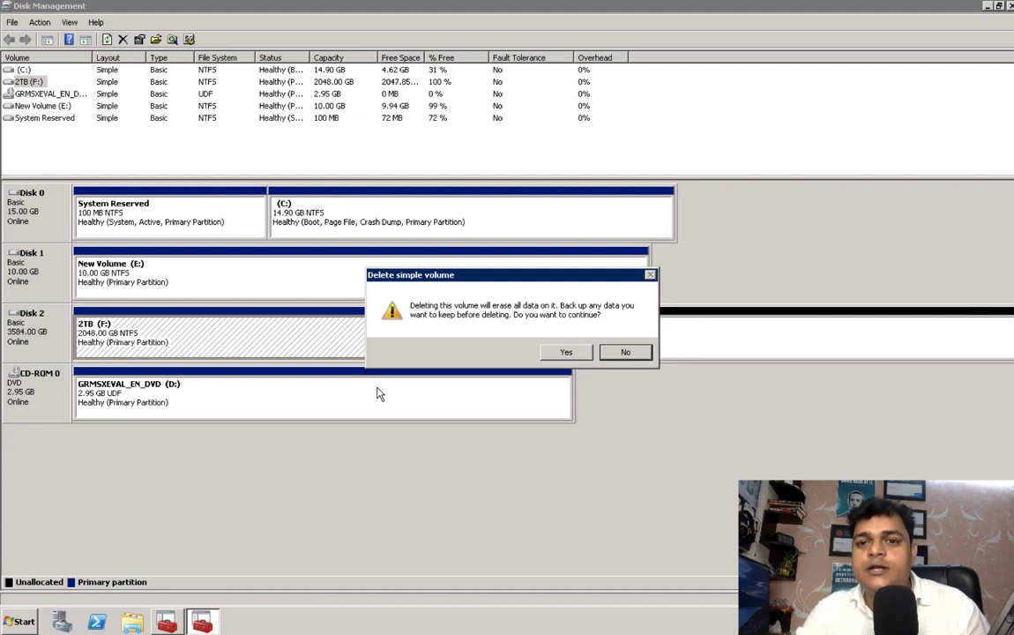
pyautogui.click(632, 358)
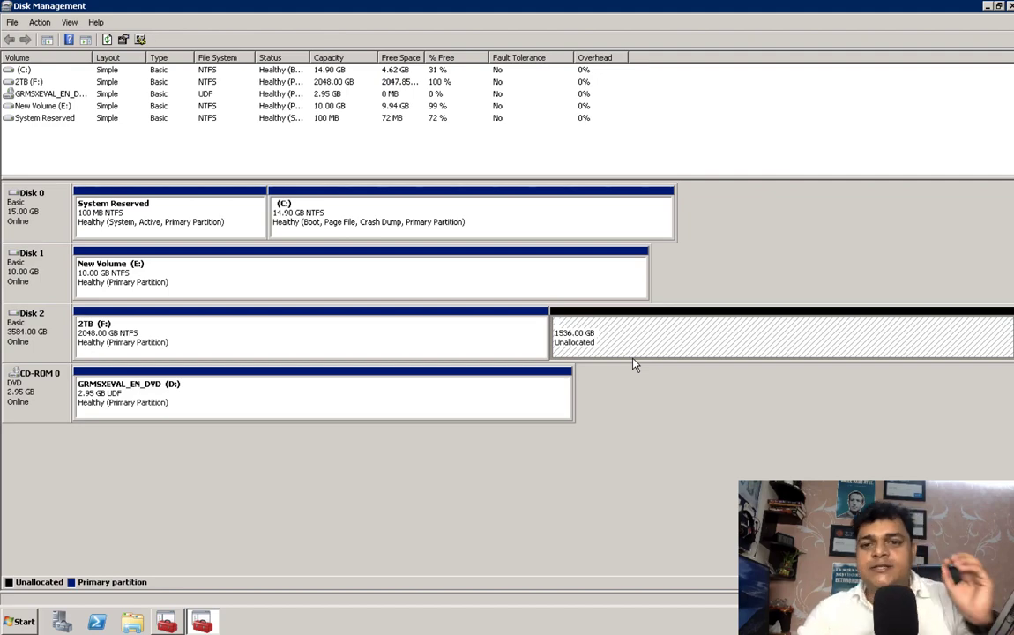
pyautogui.hotkey('ctrl', 'Left')
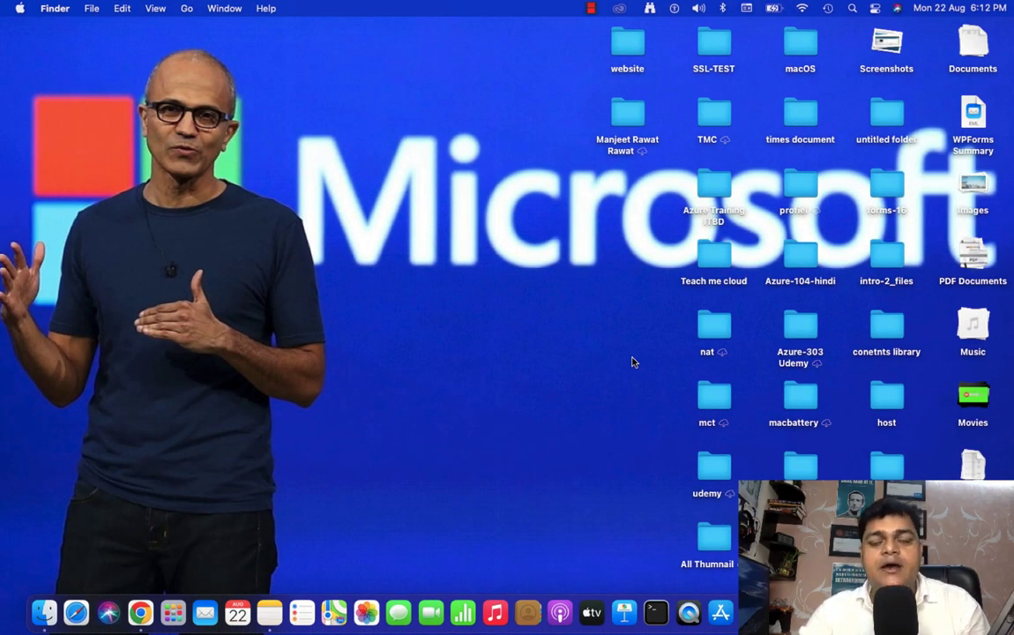
pyautogui.hotkey('ctrl', 'Right')
pyautogui.hotkey('ctrl', 'Left')
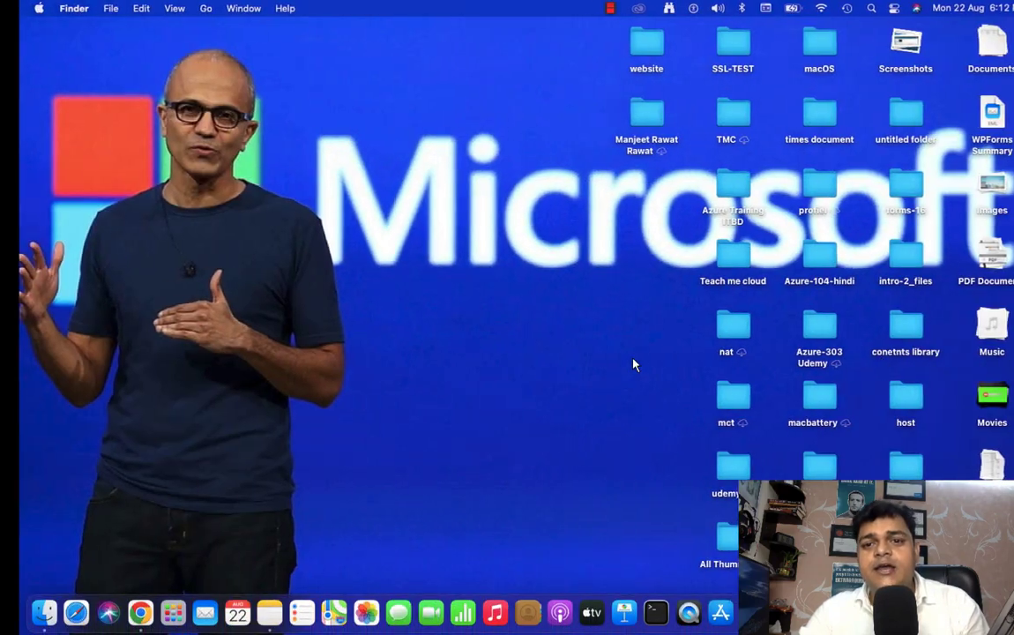